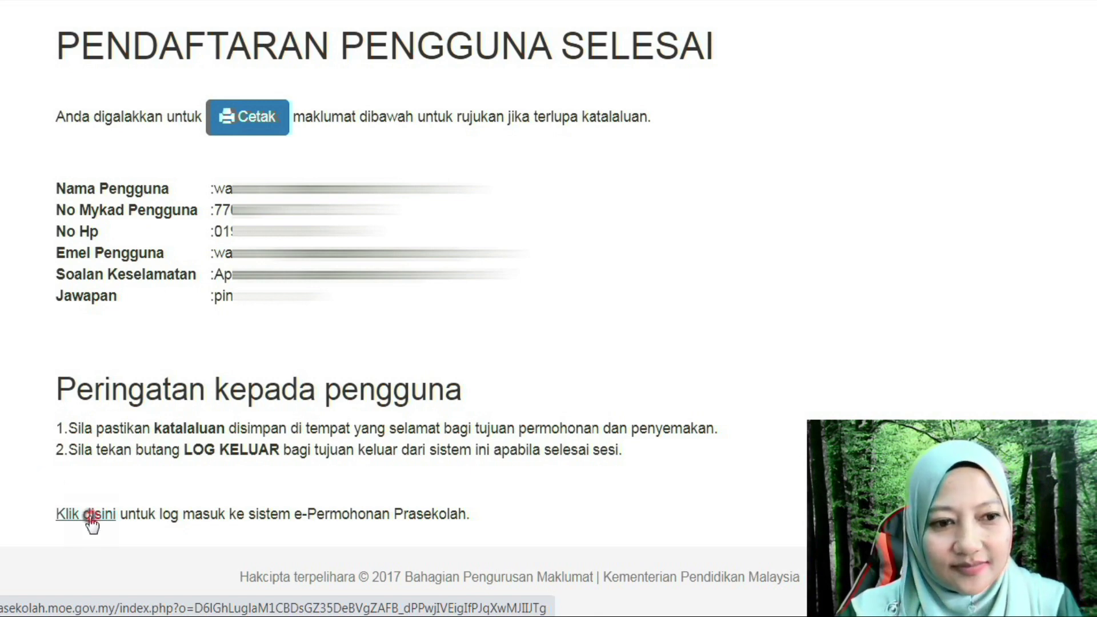
# Step: Open the e-Permohonan Prasekolah login page and log in with the user's MyKad number and account password
pyautogui.click(90, 516)
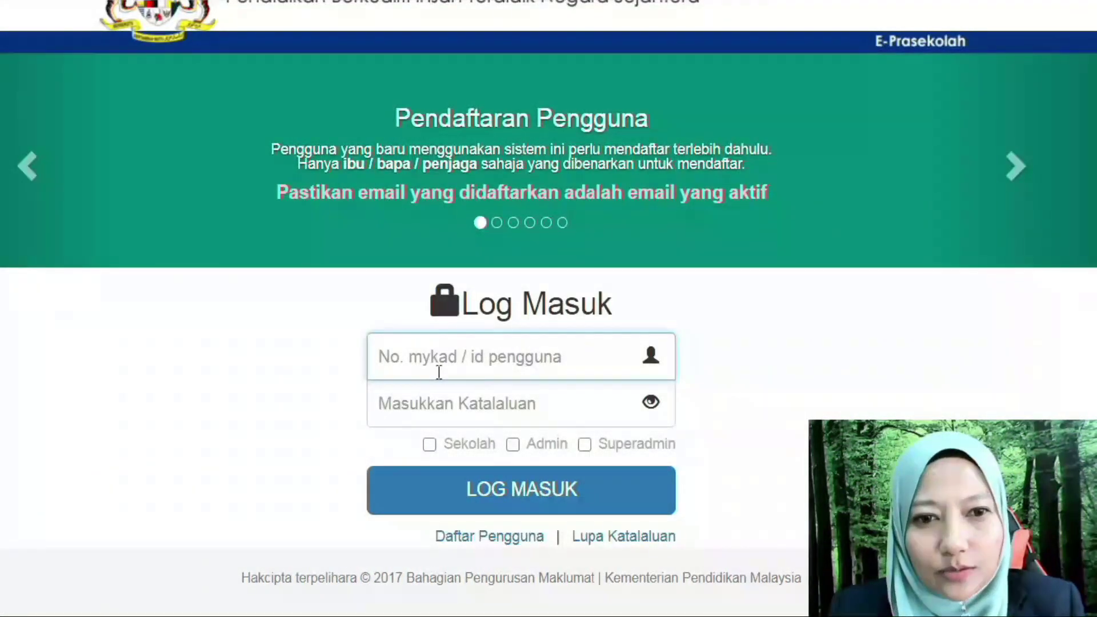
pyautogui.click(421, 360)
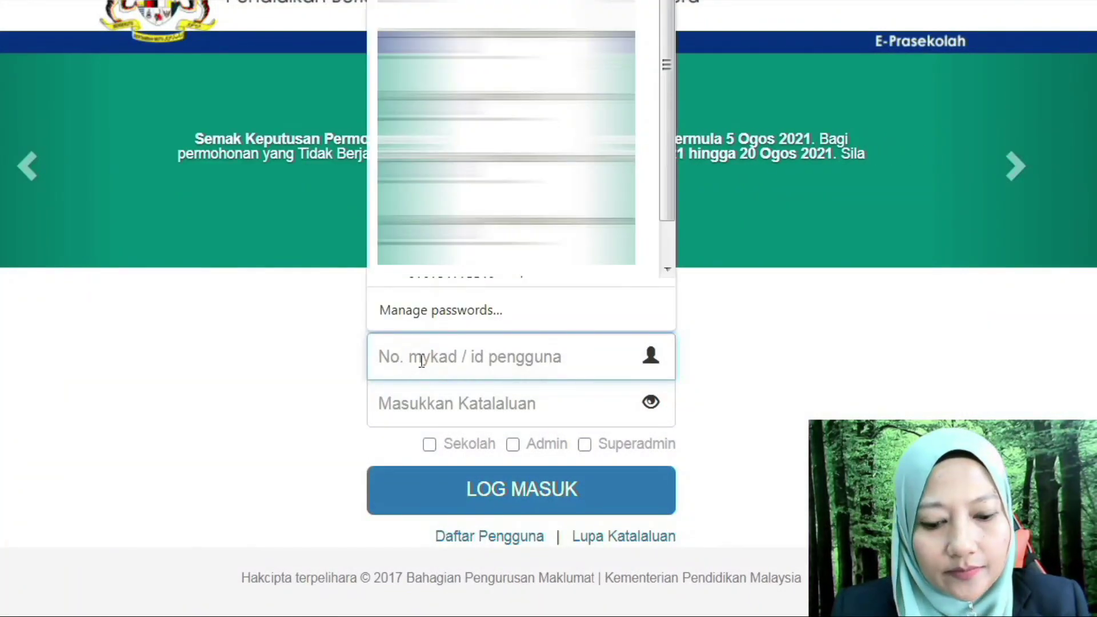
pyautogui.write('77')
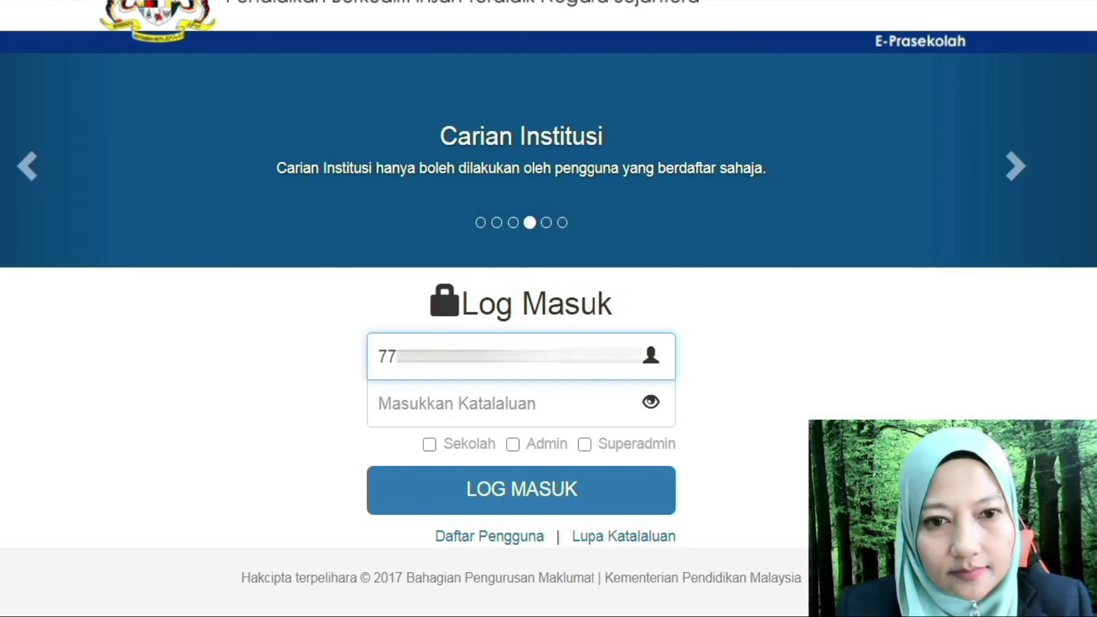
pyautogui.click(461, 409)
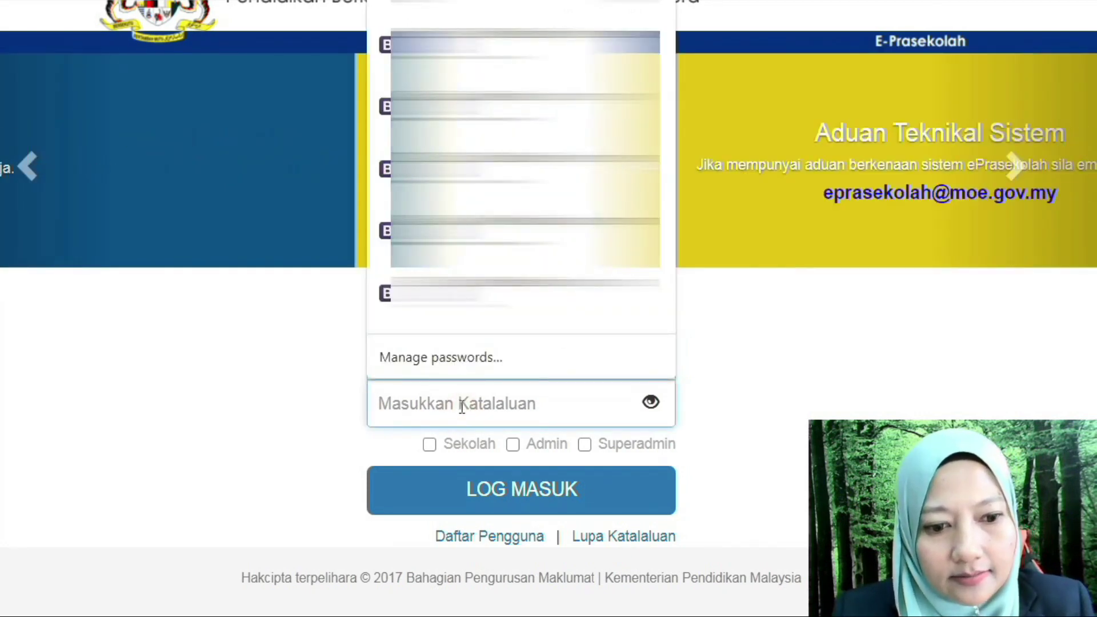
pyautogui.write('•')
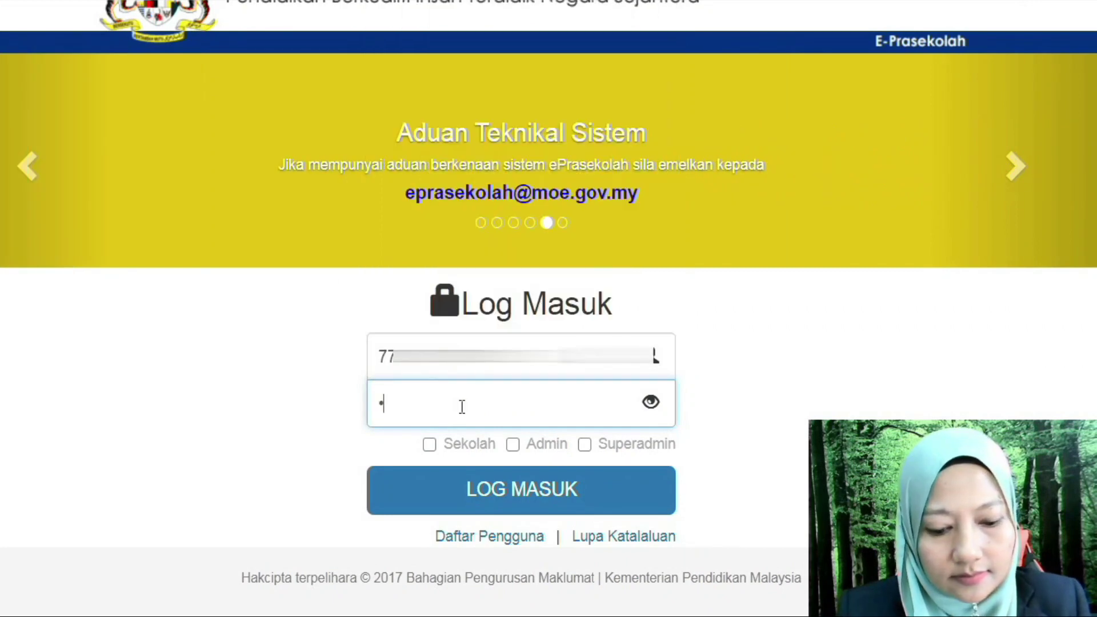
pyautogui.write('••••••••')
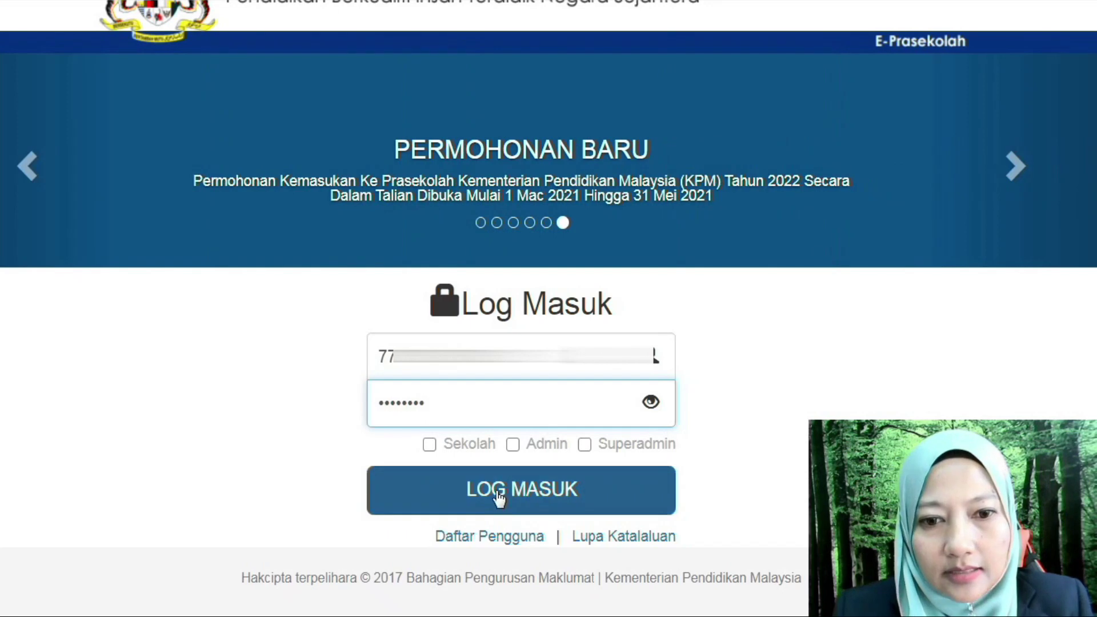
pyautogui.click(499, 495)
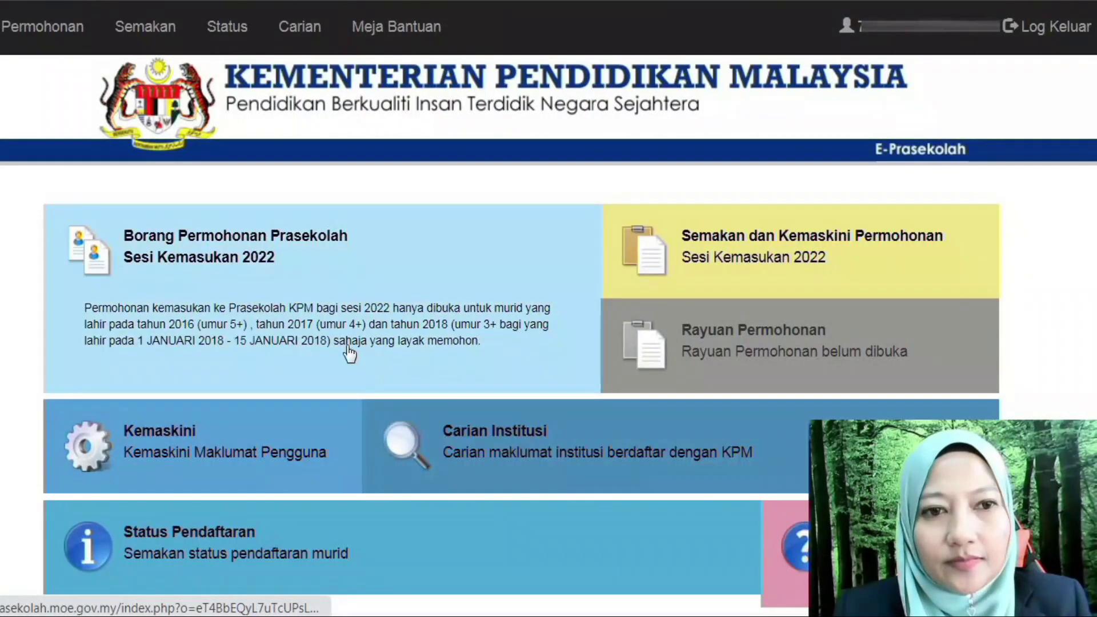
# Step: Start the Borang Permohonan Prasekolah for Sesi Kemasukan 2022 and submit the child's MyKid number
pyautogui.click(209, 249)
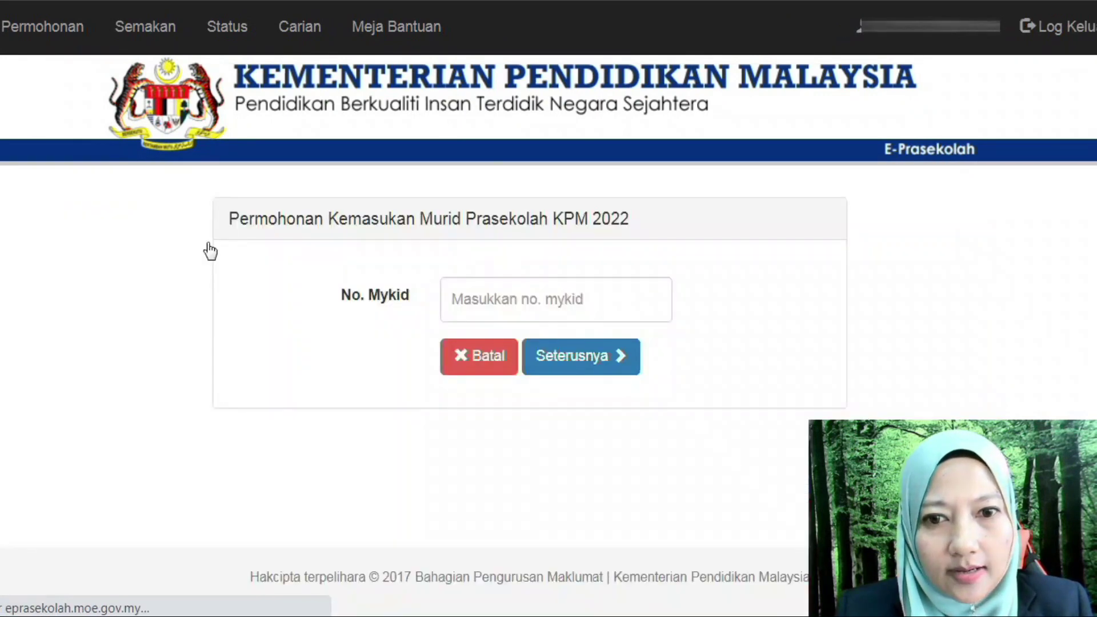
pyautogui.click(526, 307)
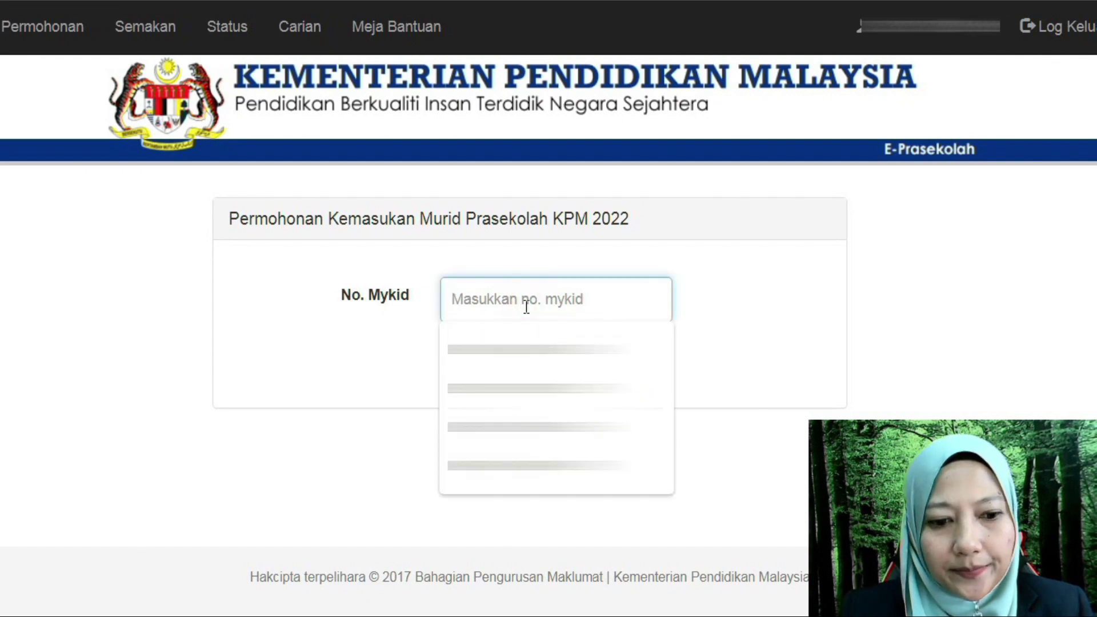
pyautogui.press('Down')
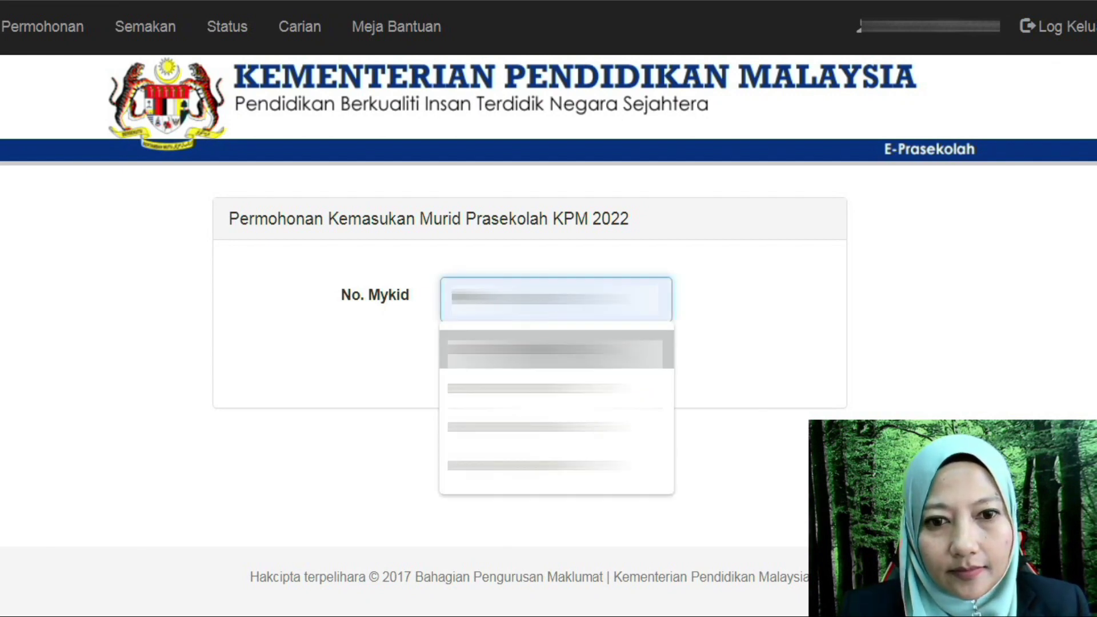
pyautogui.click(544, 350)
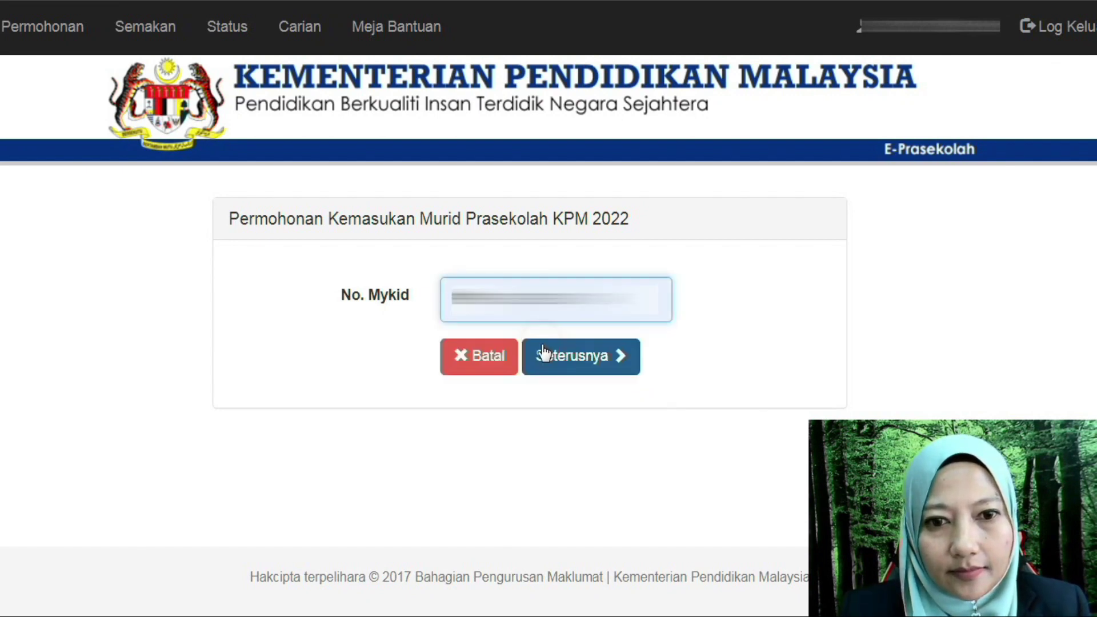
pyautogui.click(590, 360)
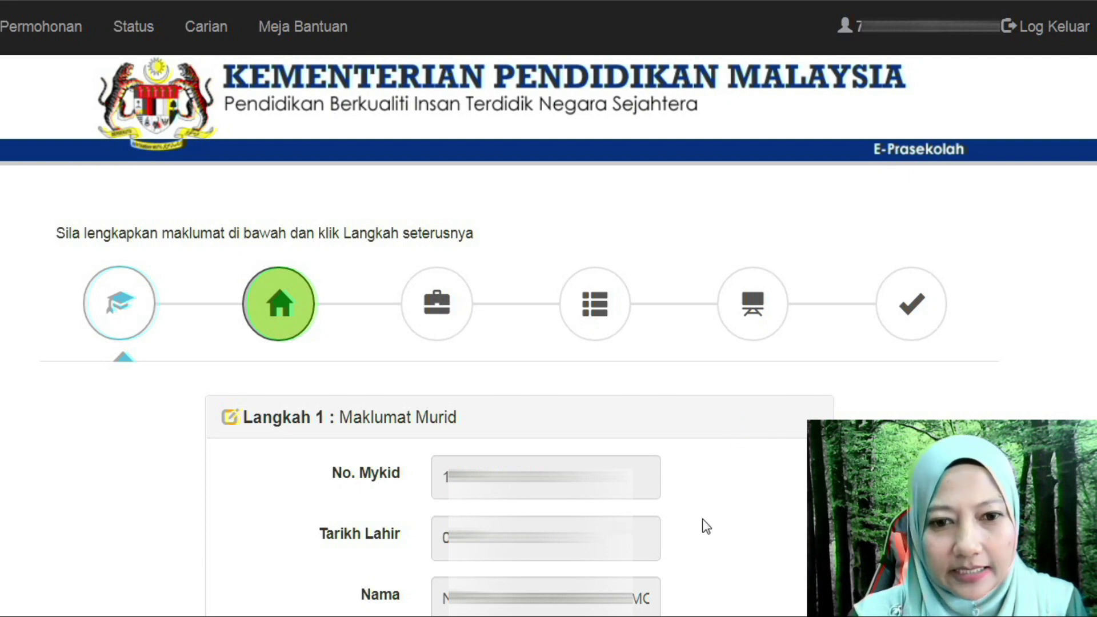
# Step: Set the pupil's Maklumat OKU to TIADA and continue past the applicant's current address to Langkah 3
pyautogui.scroll(-2, 731, 508)
pyautogui.scroll(-2, 731, 508)
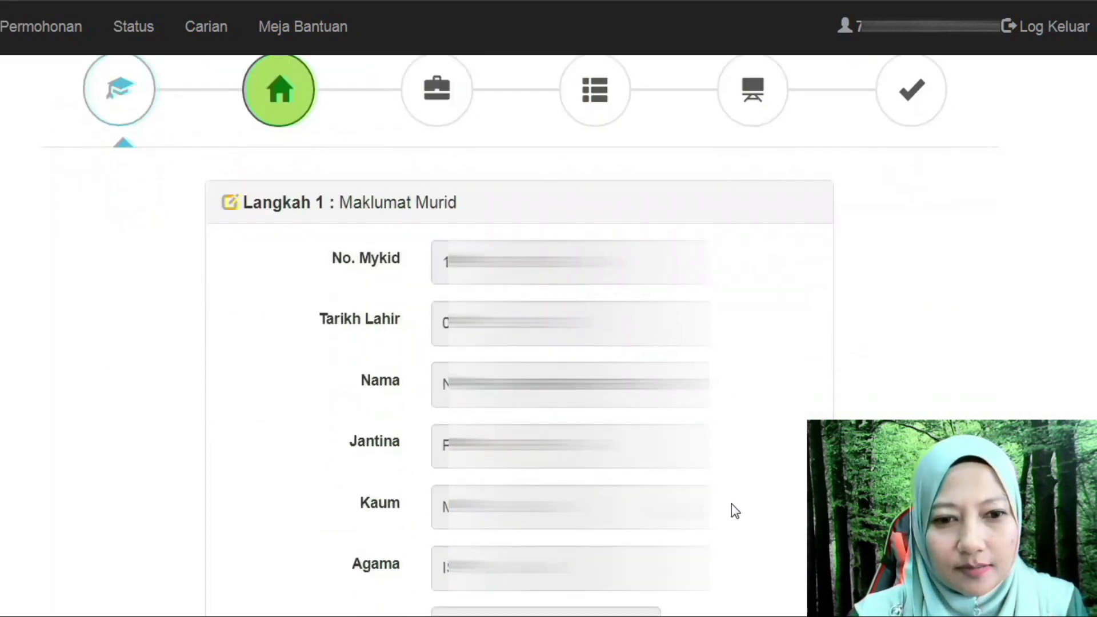
pyautogui.scroll(-4, 731, 504)
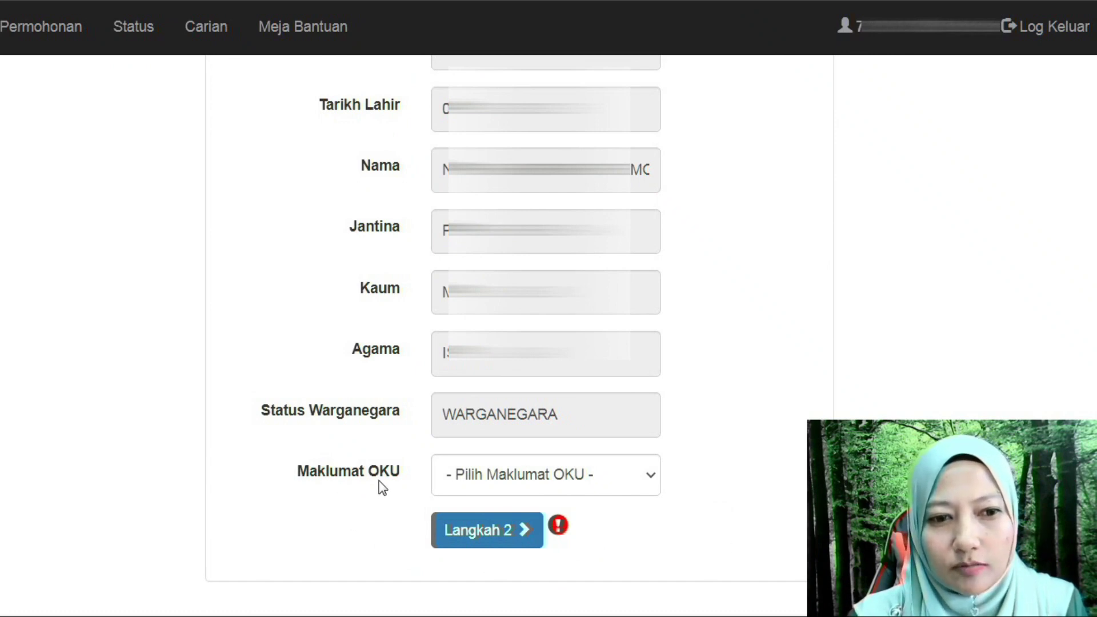
pyautogui.click(650, 480)
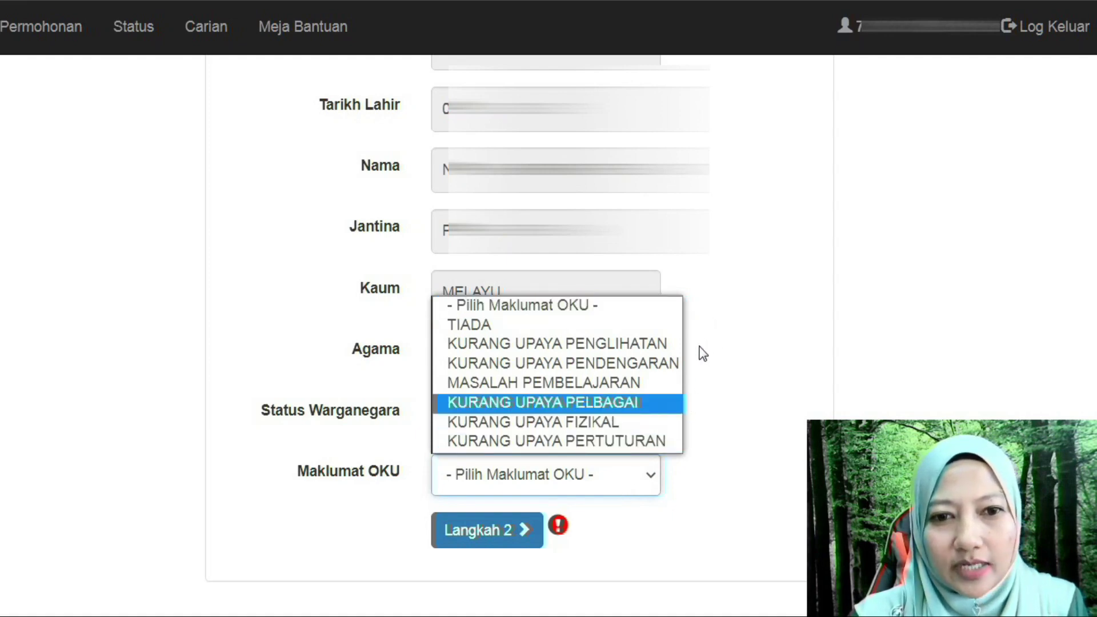
pyautogui.click(644, 334)
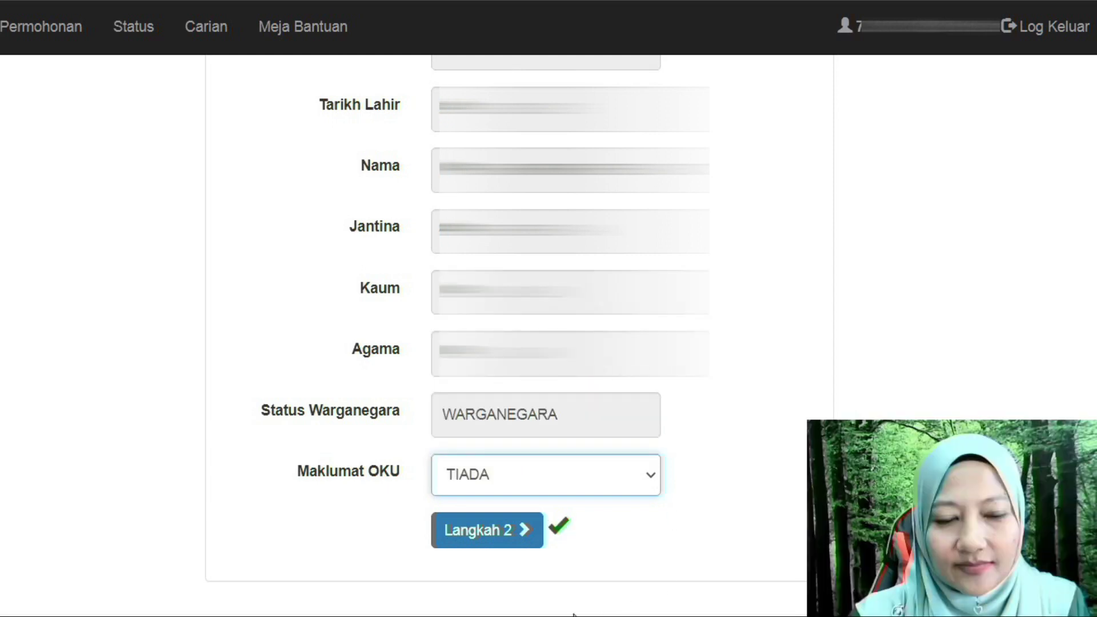
pyautogui.click(492, 539)
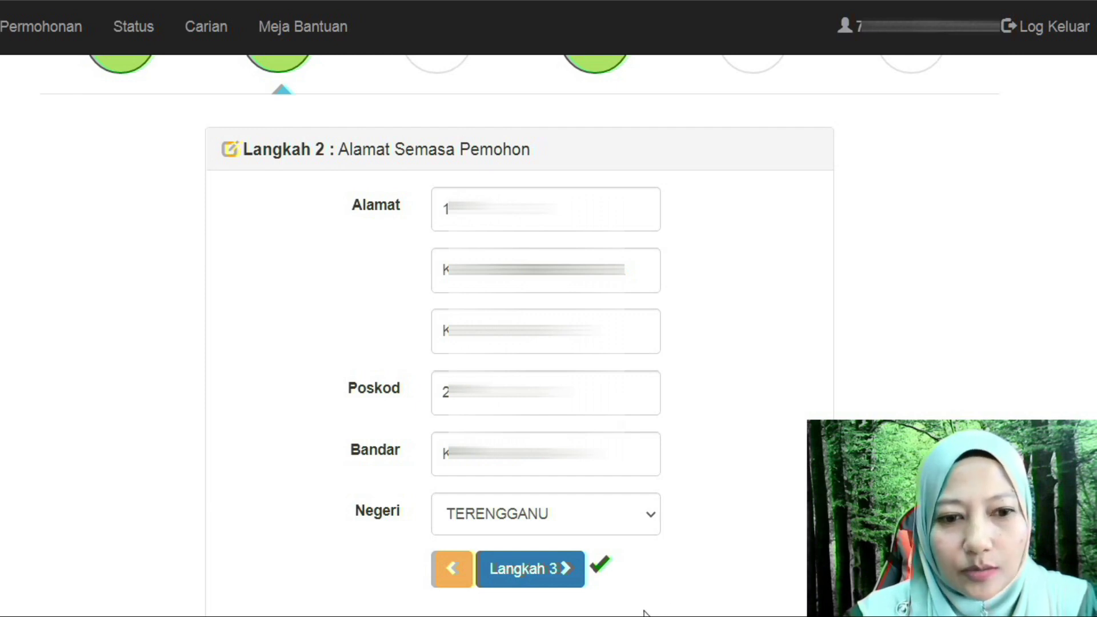
pyautogui.click(537, 580)
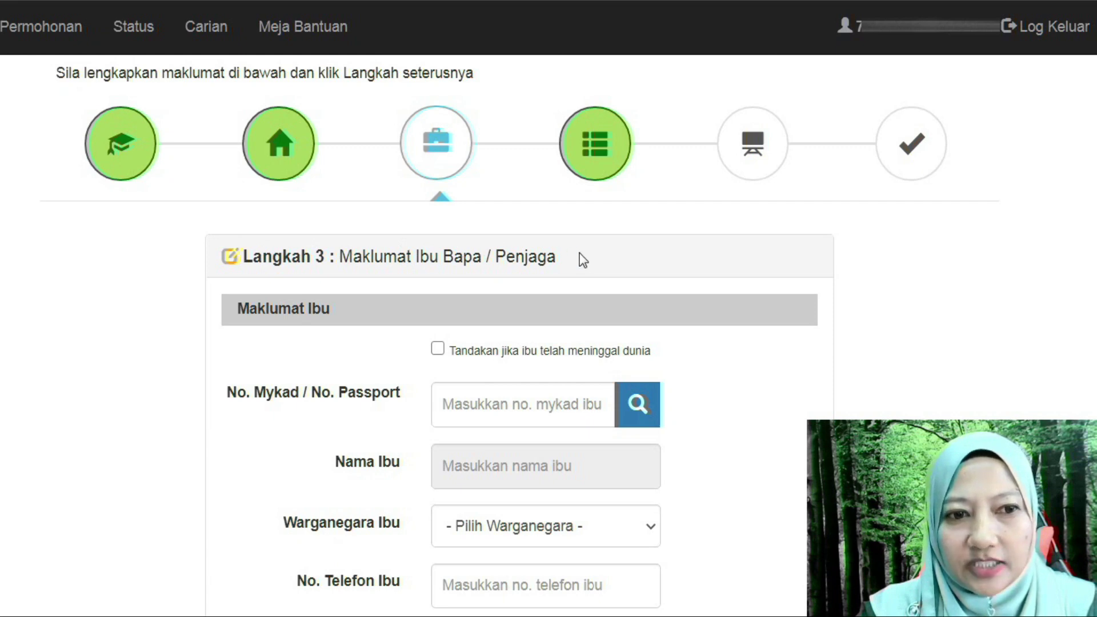
# Step: Enter the mother's MyKad number under Maklumat Ibu and look up her record
pyautogui.click(456, 405)
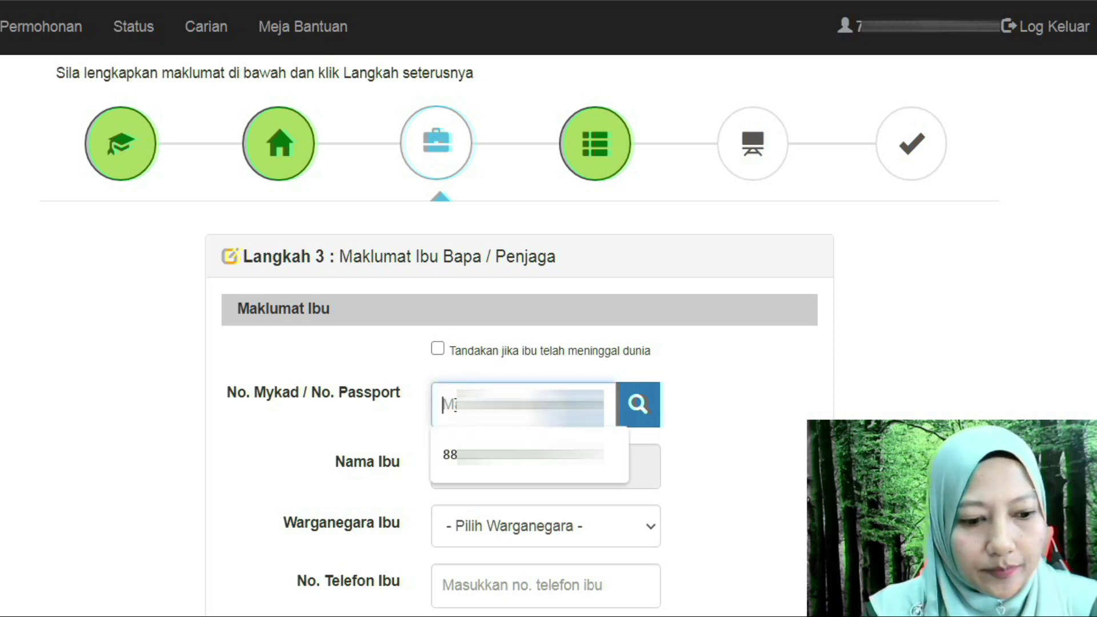
pyautogui.write('77')
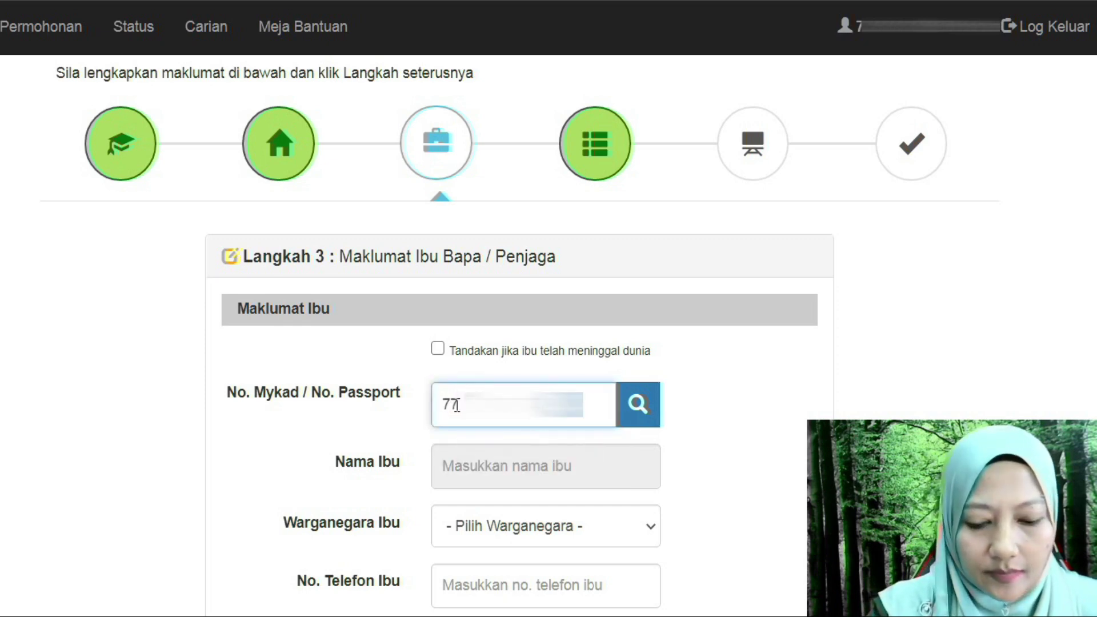
pyautogui.write('0')
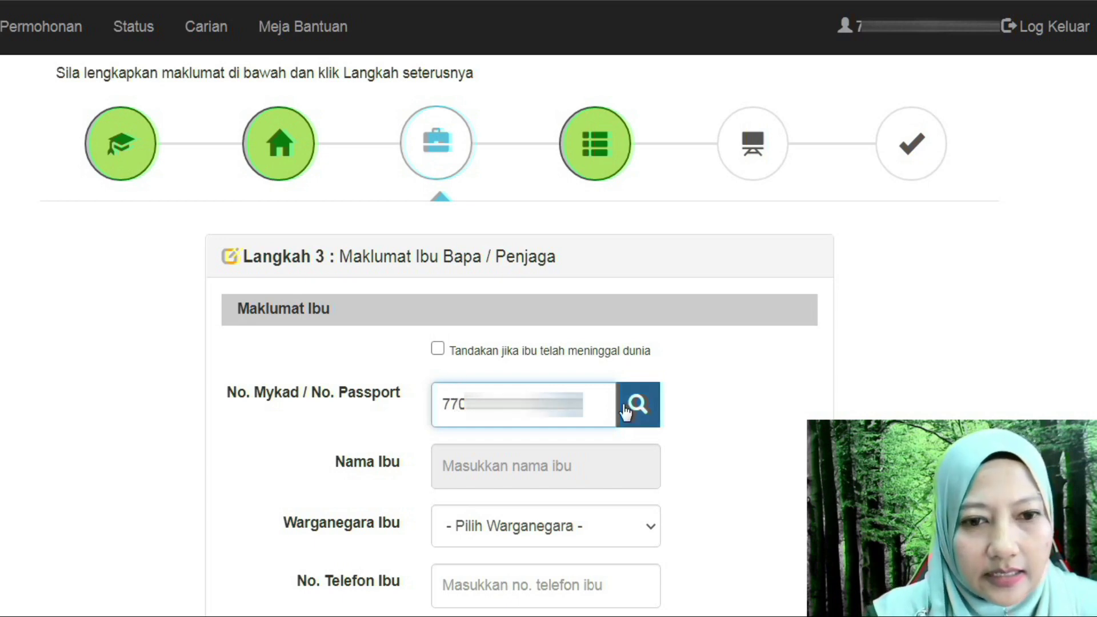
pyautogui.click(652, 408)
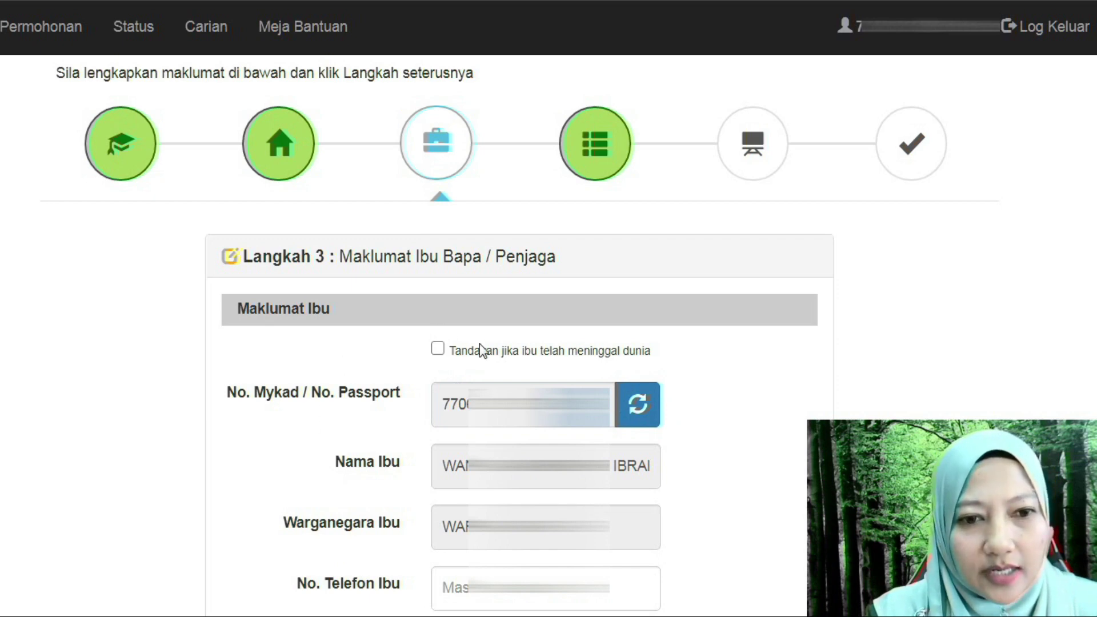
# Step: Fill in the mother's phone number under Maklumat Ibu
pyautogui.scroll(-2, 451, 394)
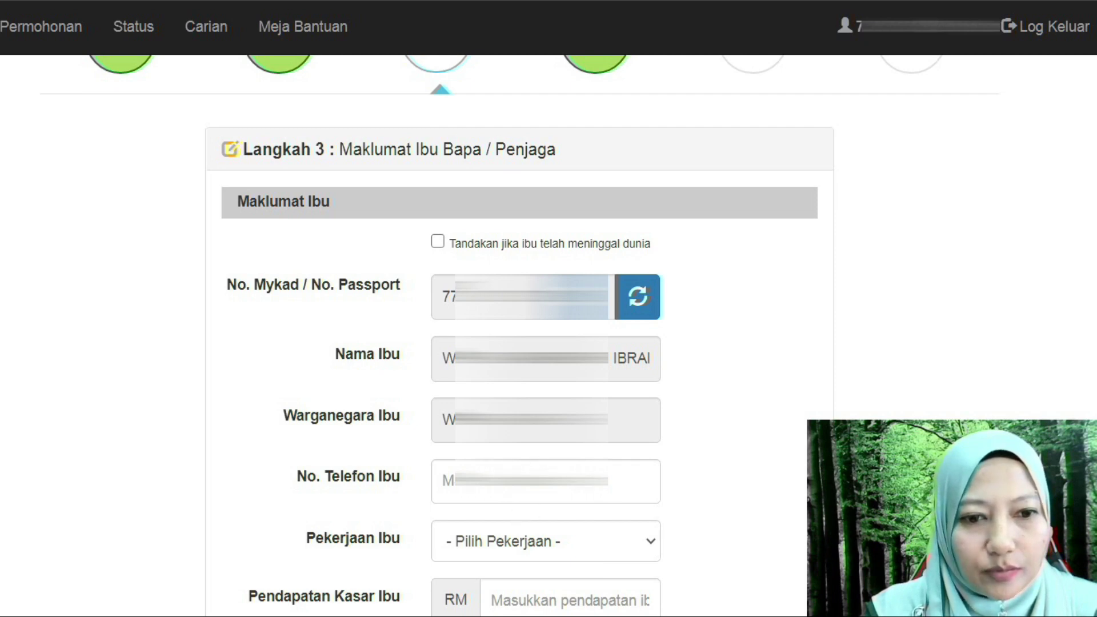
pyautogui.click(443, 480)
pyautogui.scroll(-2, 514, 343)
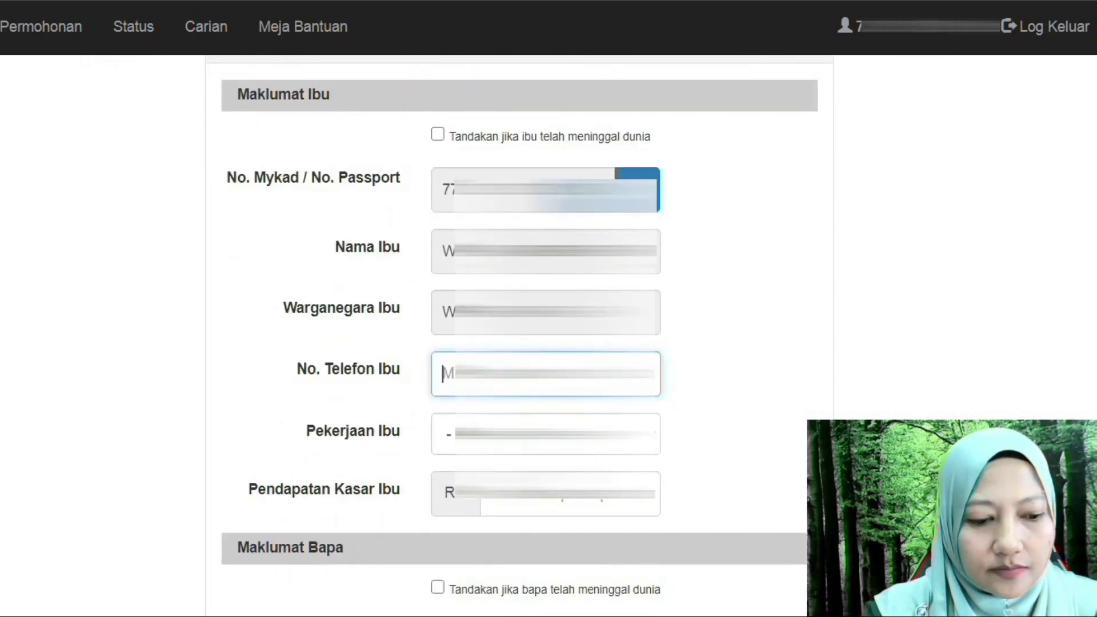
pyautogui.write('01')
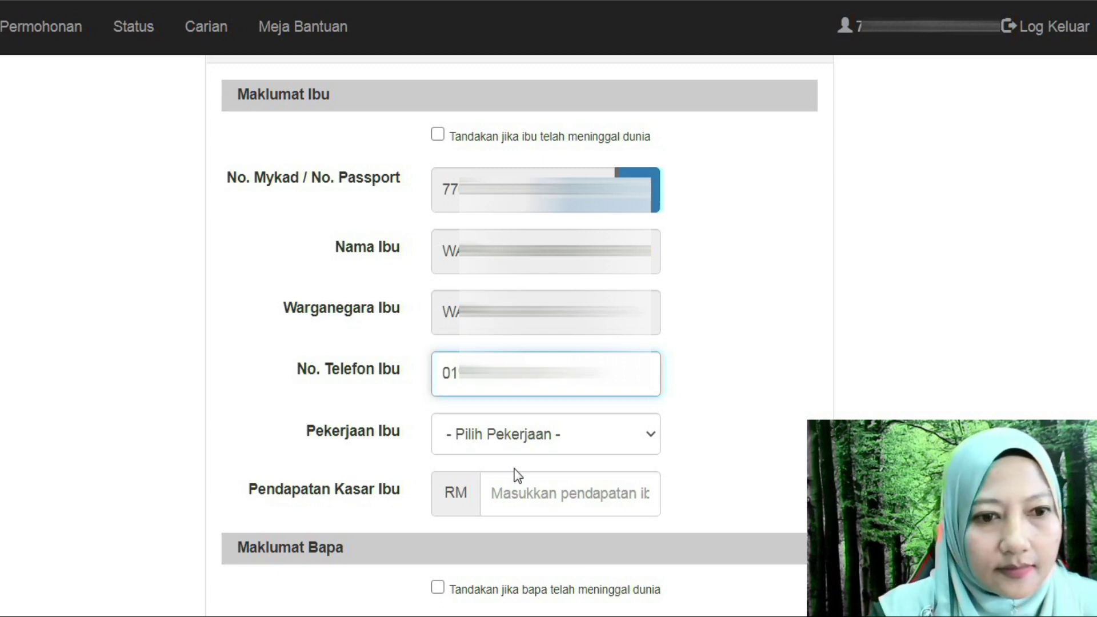
# Step: Set the mother's occupation to GURU and fill in her gross income
pyautogui.click(658, 436)
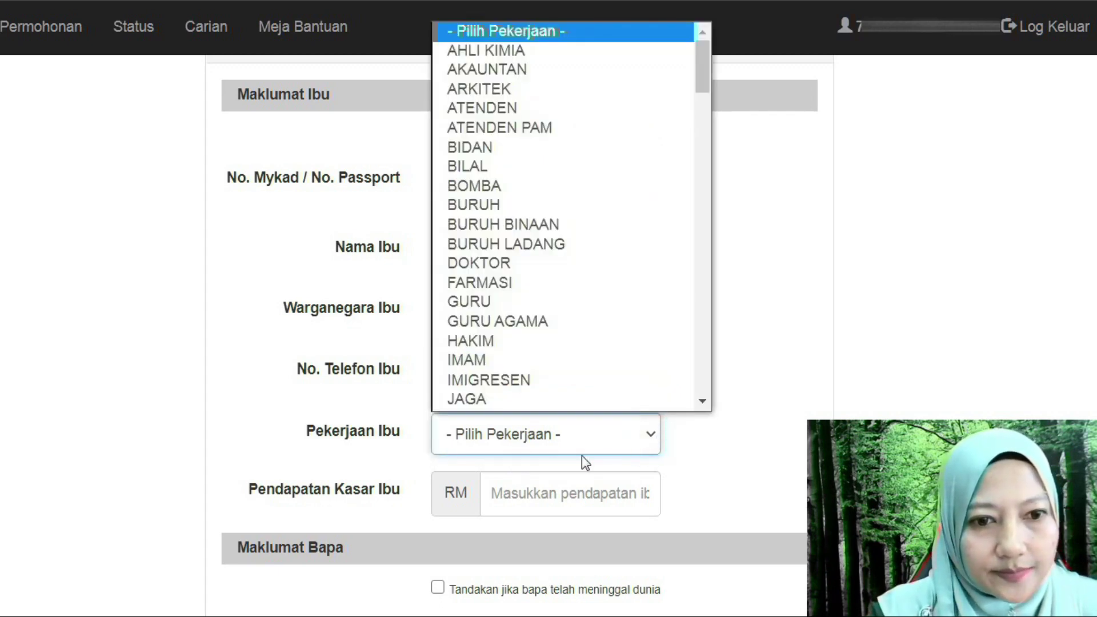
pyautogui.click(541, 437)
pyautogui.press('g')
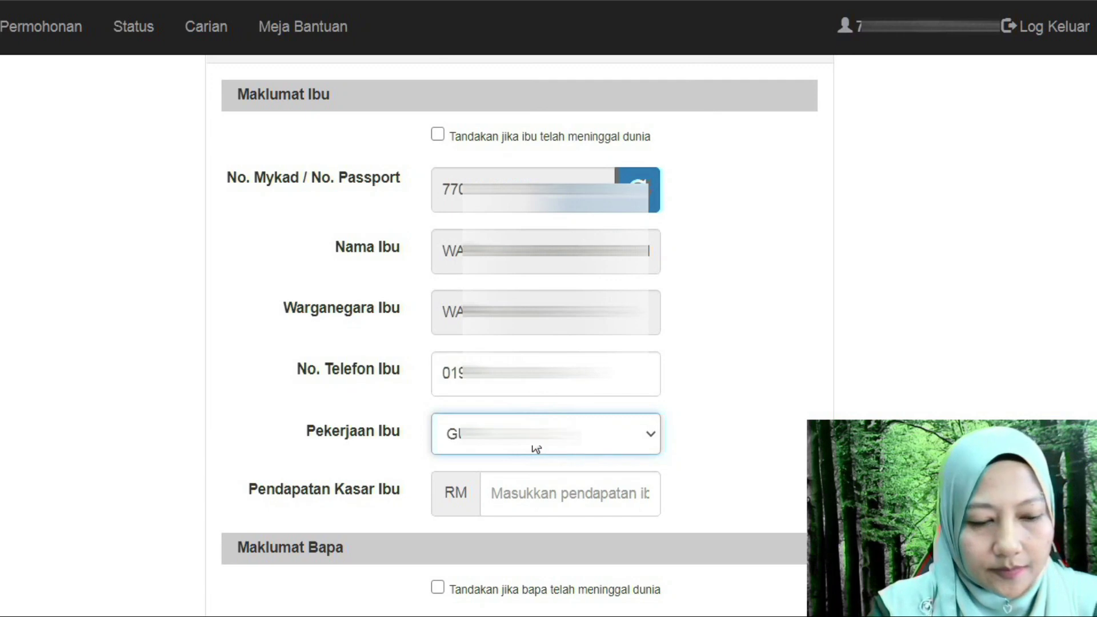
pyautogui.click(511, 492)
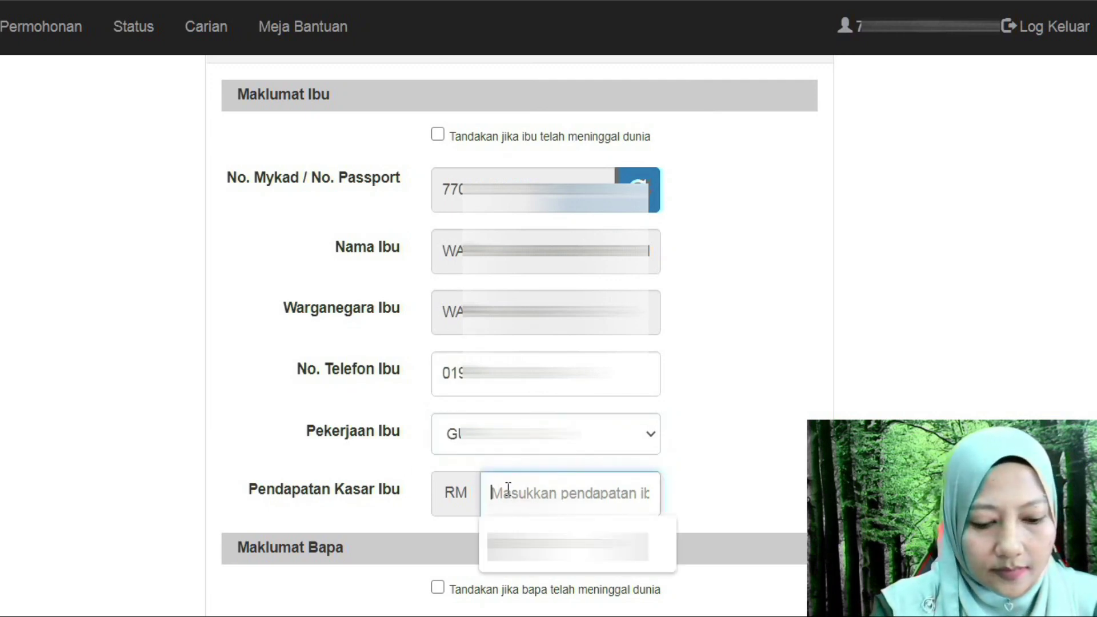
pyautogui.press('Down')
pyautogui.press('Return')
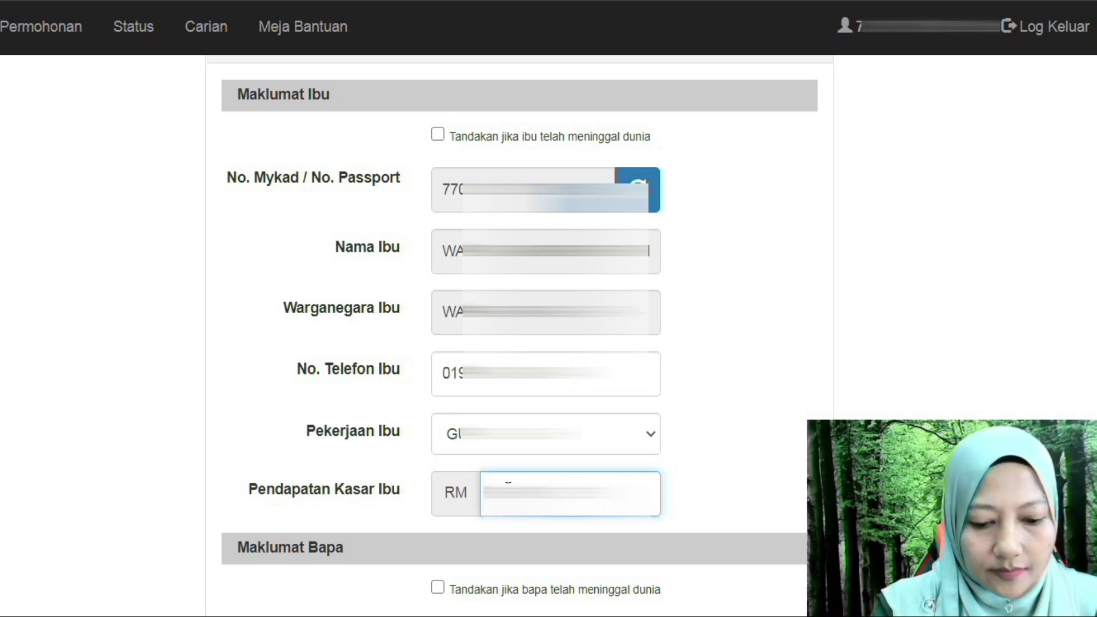
# Step: Enter the father's MyKad number under Maklumat Bapa and look up his record
pyautogui.scroll(-6, 407, 168)
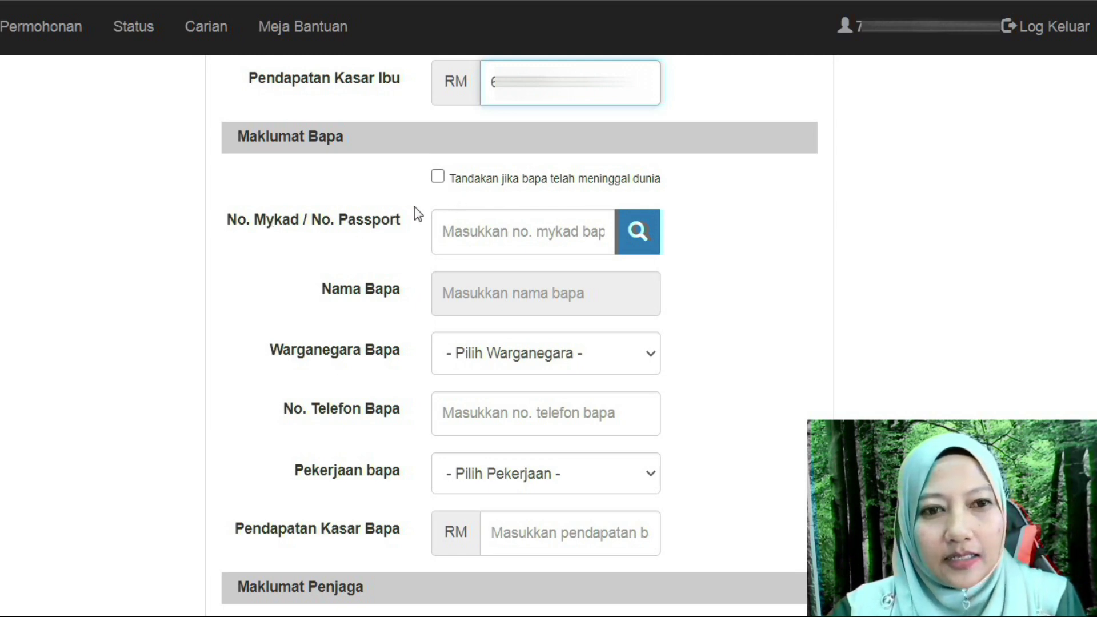
pyautogui.click(458, 228)
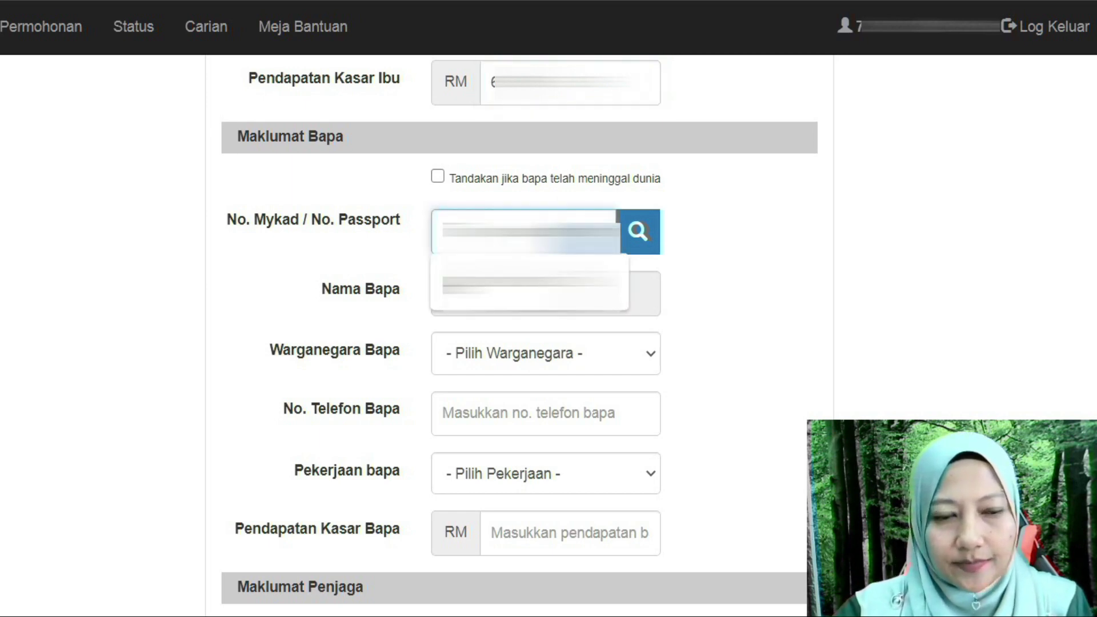
pyautogui.press('Return')
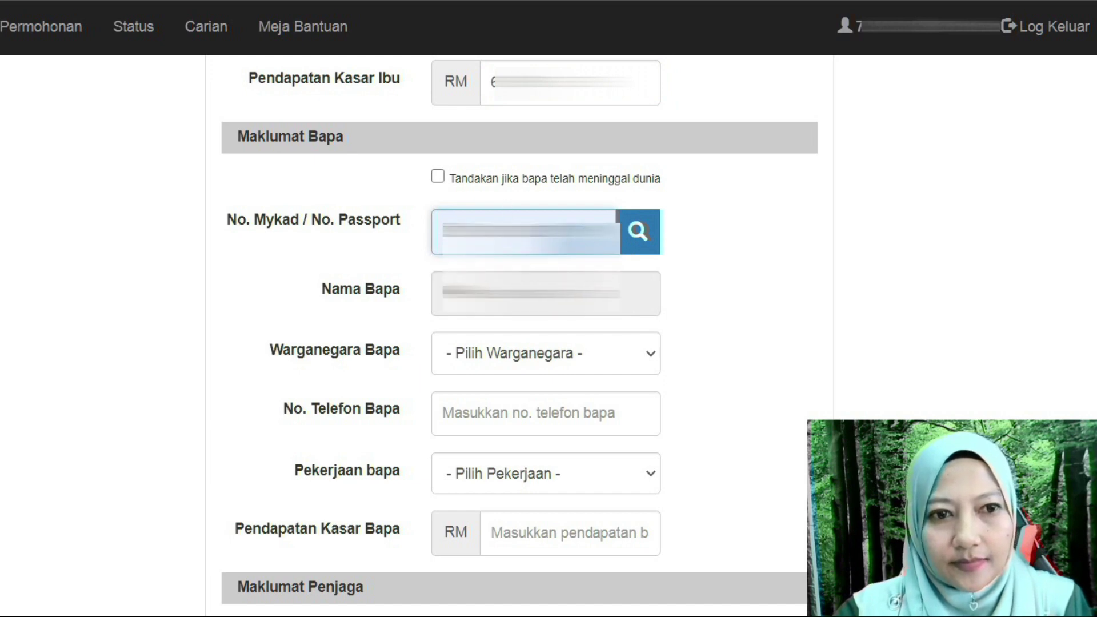
pyautogui.click(641, 234)
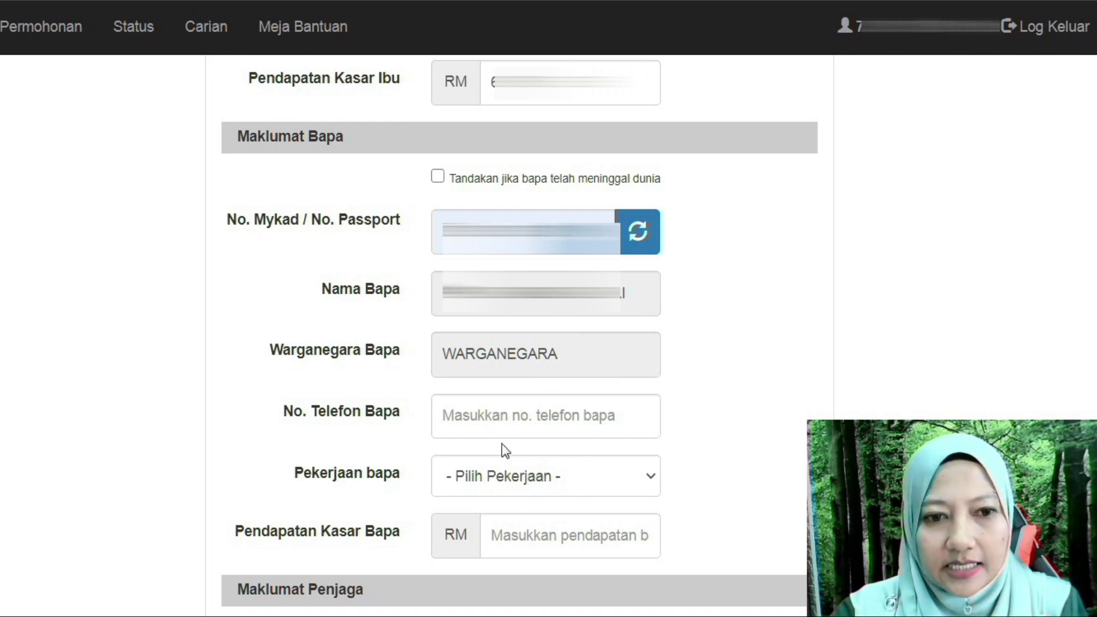
# Step: Fill in the father's phone number under Maklumat Bapa
pyautogui.click(502, 416)
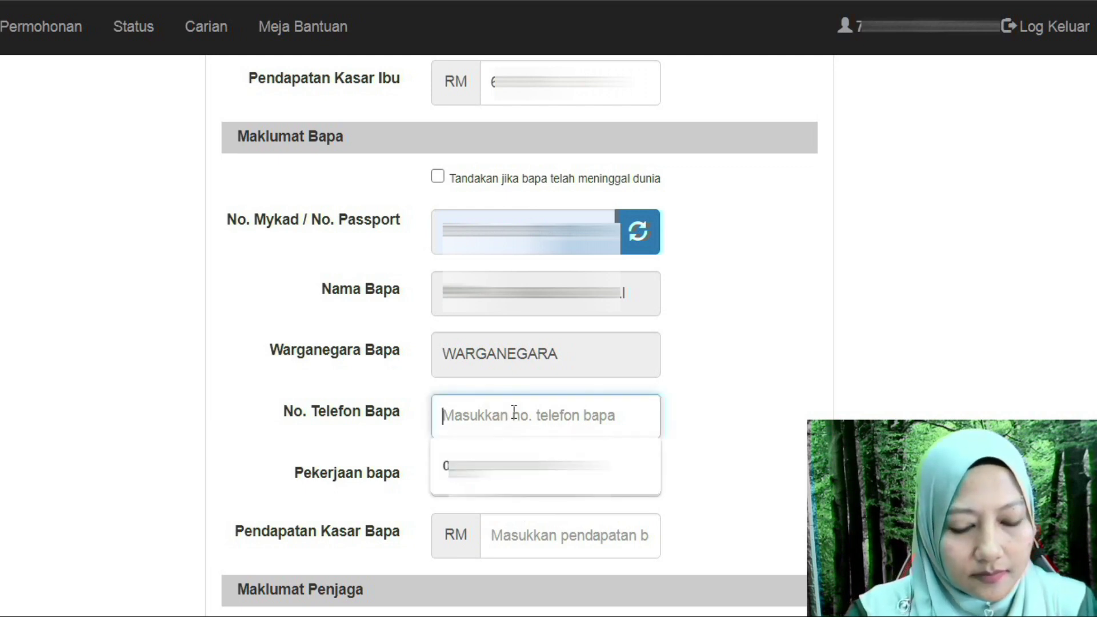
pyautogui.write('01')
pyautogui.press('Down')
pyautogui.press('Return')
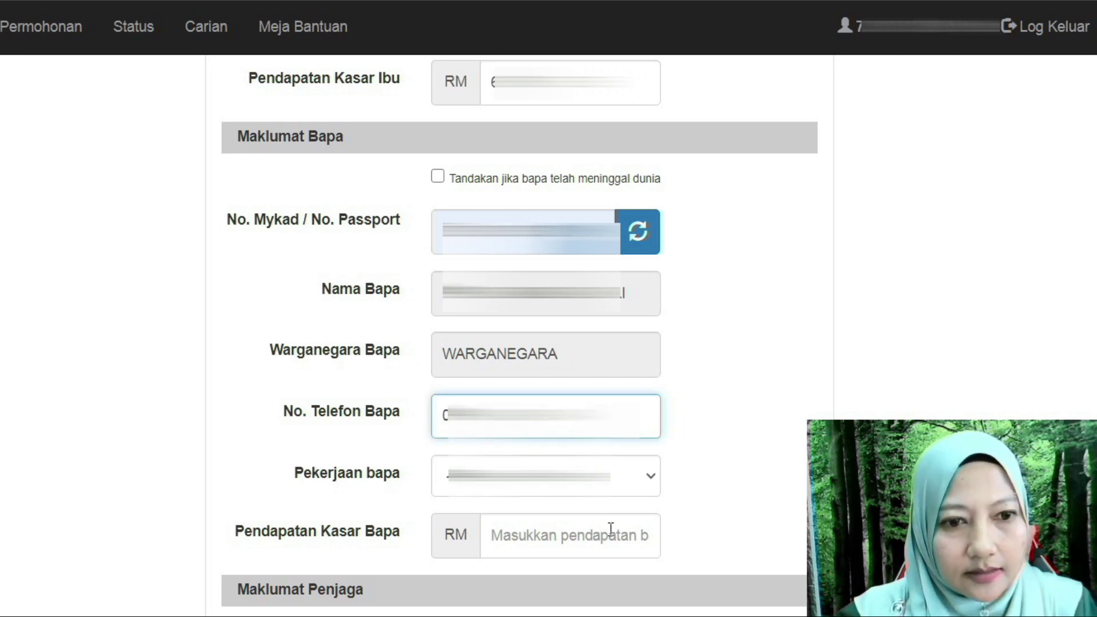
# Step: Select the father's occupation under Maklumat Bapa
pyautogui.click(646, 477)
pyautogui.click(468, 482)
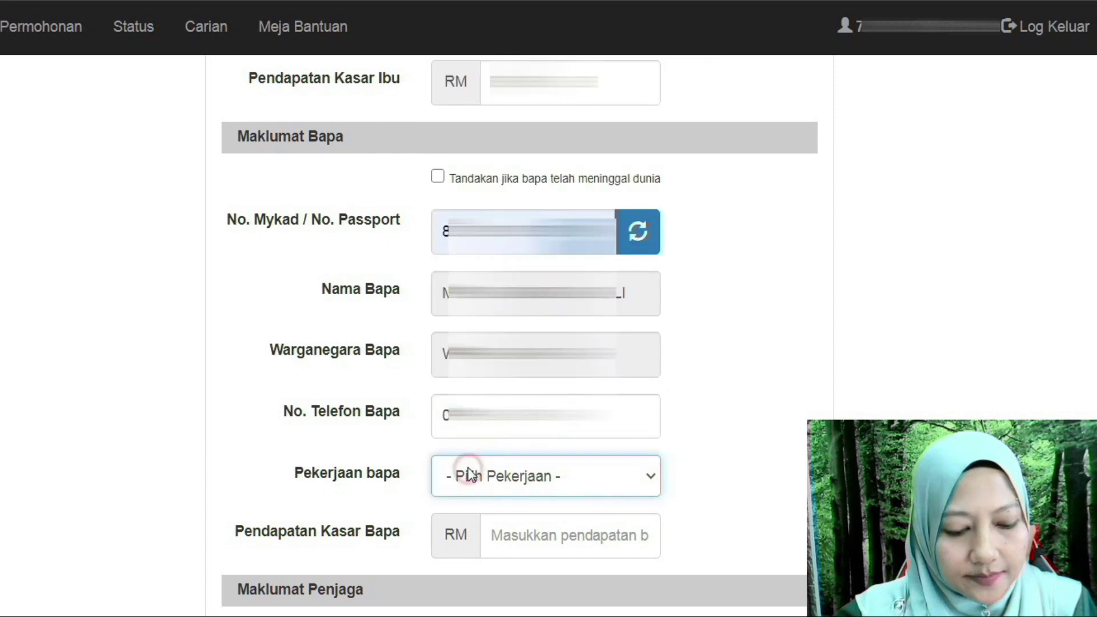
pyautogui.press('Down')
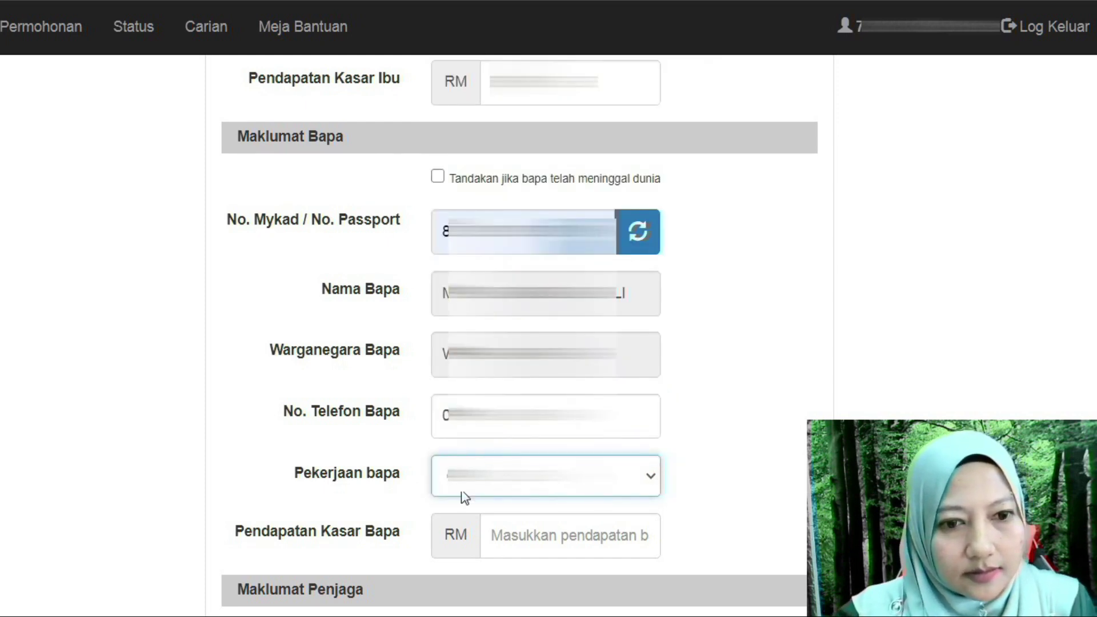
# Step: Fill in the father's gross income under Maklumat Bapa and continue to Langkah 4
pyautogui.click(512, 532)
pyautogui.press('Down')
pyautogui.press('Return')
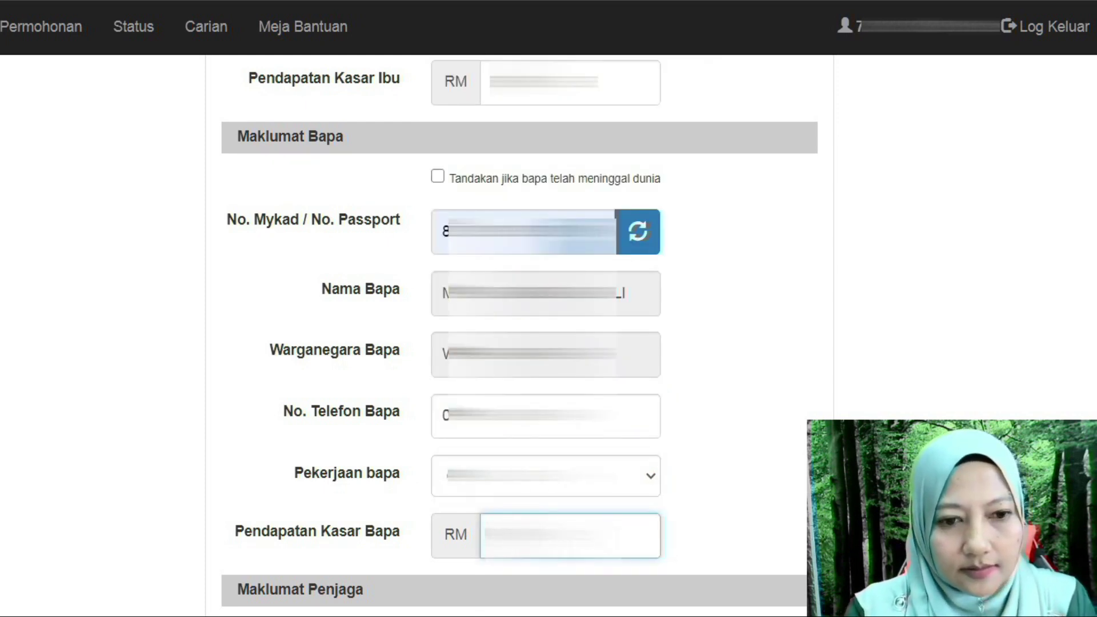
pyautogui.scroll(-5, 570, 363)
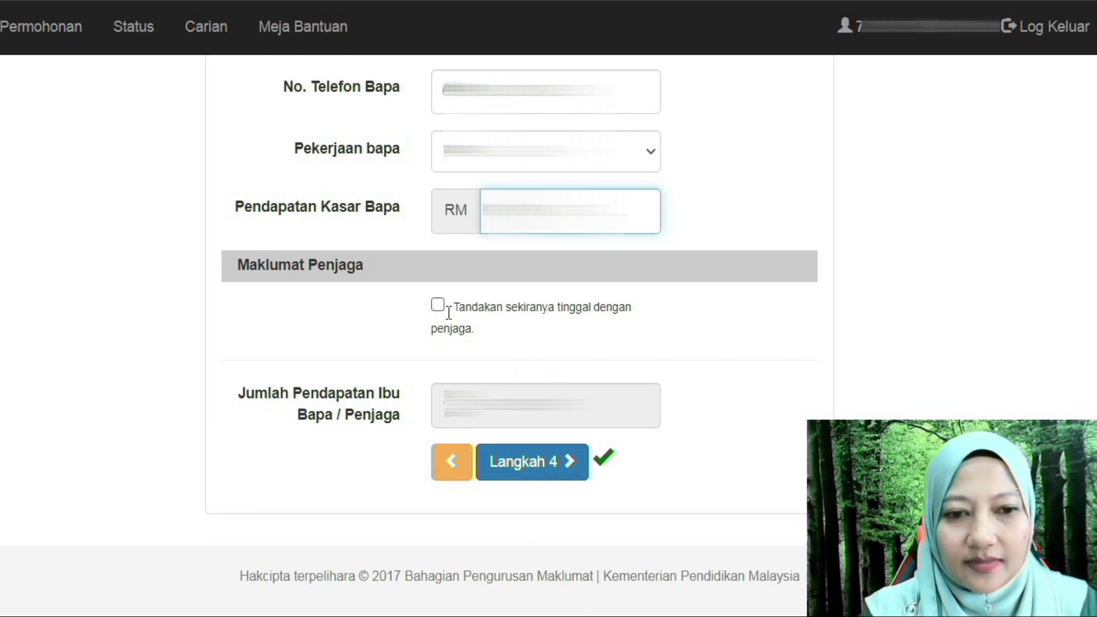
pyautogui.click(532, 470)
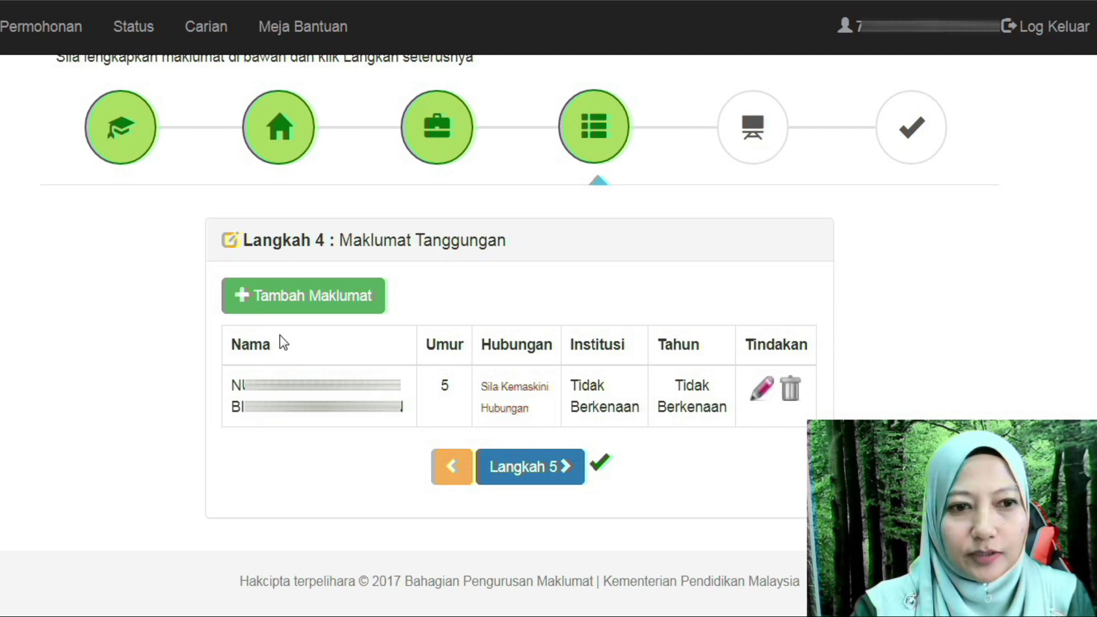
# Step: Open the blank form for adding a dependant and close it without entering anything
pyautogui.click(283, 303)
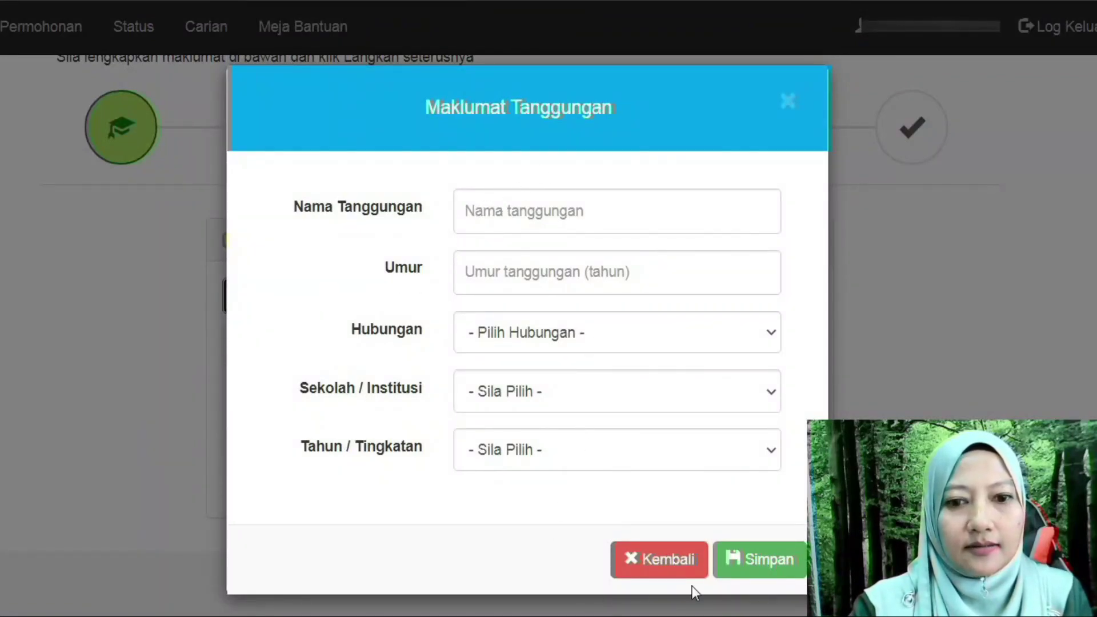
pyautogui.click(724, 567)
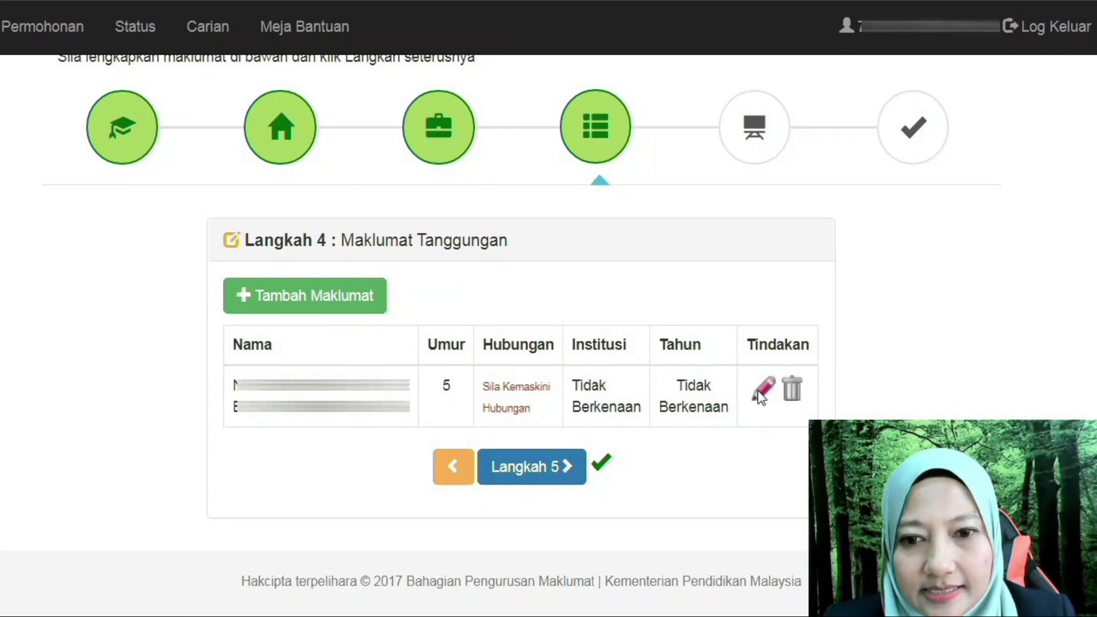
# Step: Update the listed dependant's Hubungan to ANAK, save the record and continue to Langkah 5
pyautogui.click(760, 393)
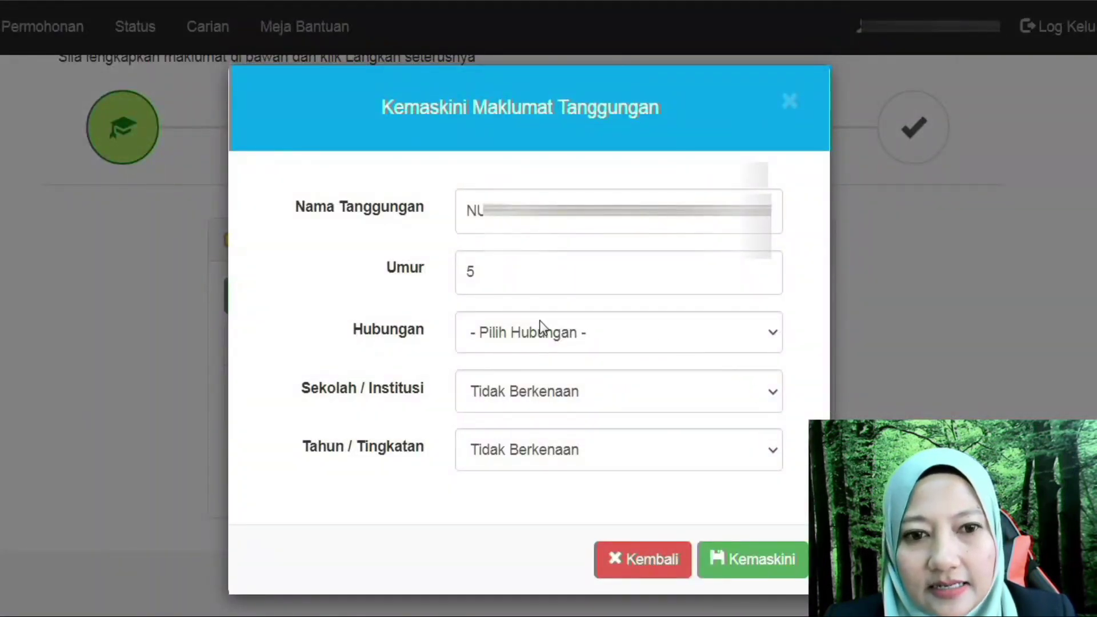
pyautogui.click(775, 343)
pyautogui.click(532, 368)
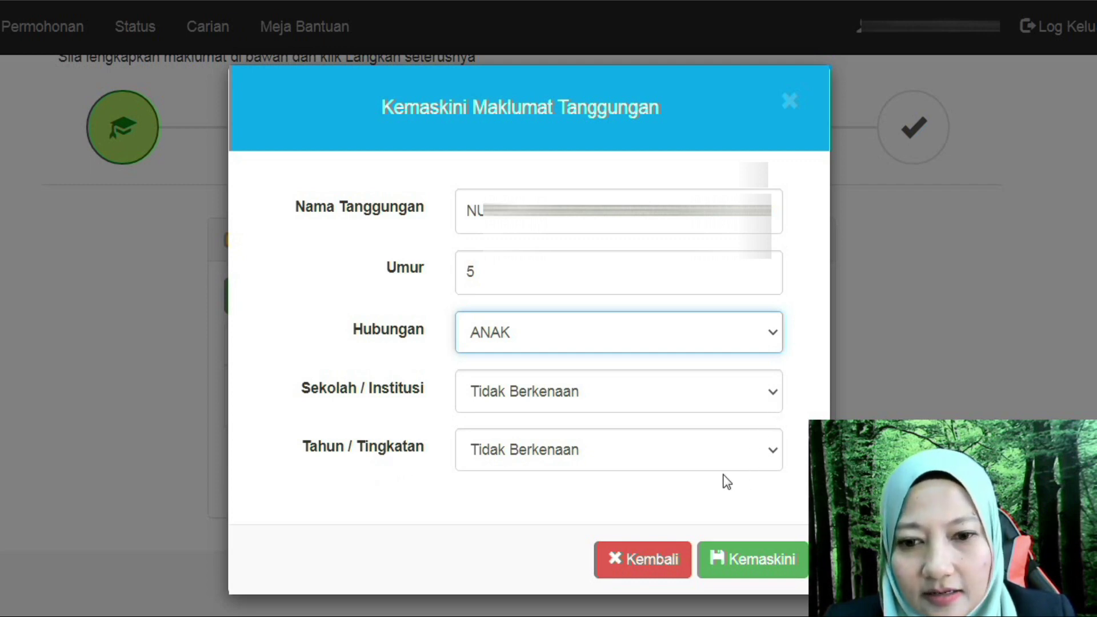
pyautogui.click(747, 561)
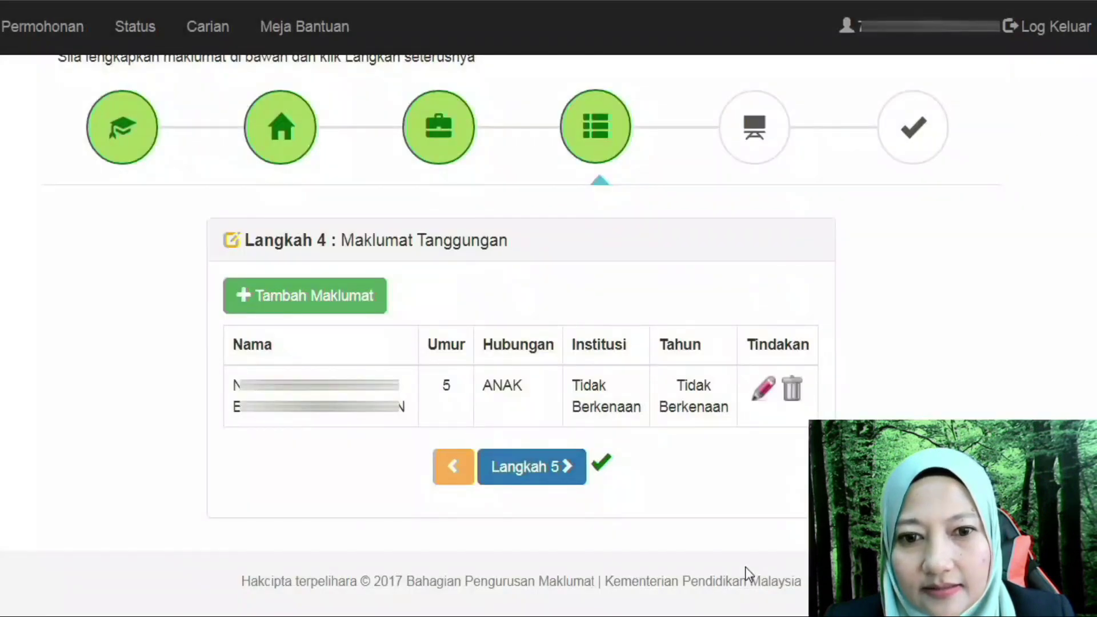
pyautogui.click(519, 470)
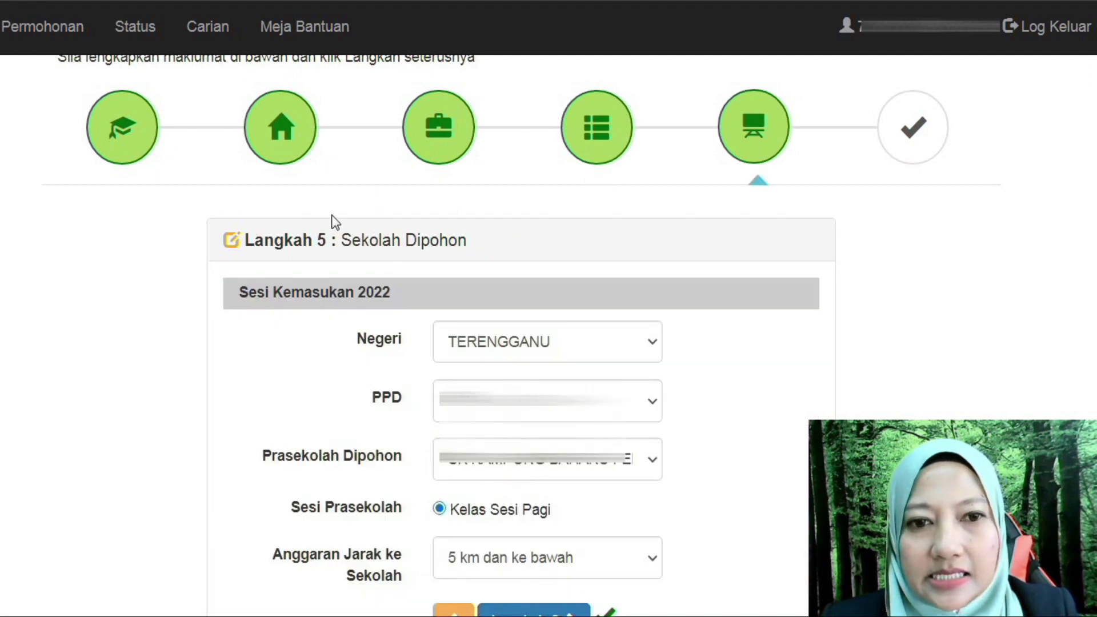
# Step: Set the Negeri to TERENGGANU and the PPD to KEMAMAN for Sesi Kemasukan 2022
pyautogui.click(650, 354)
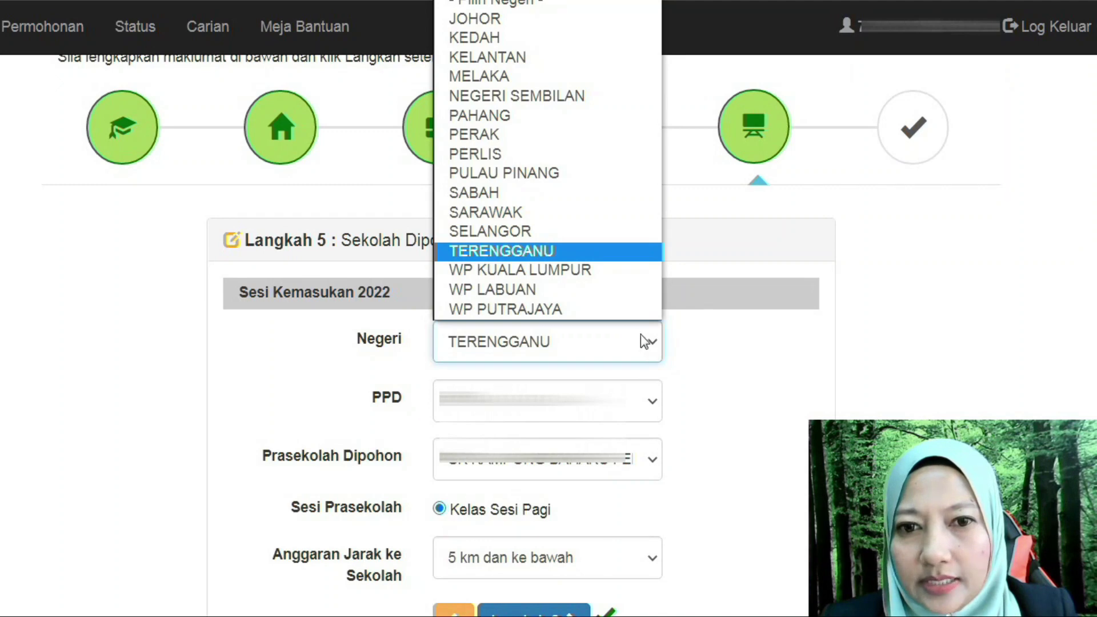
pyautogui.click(621, 250)
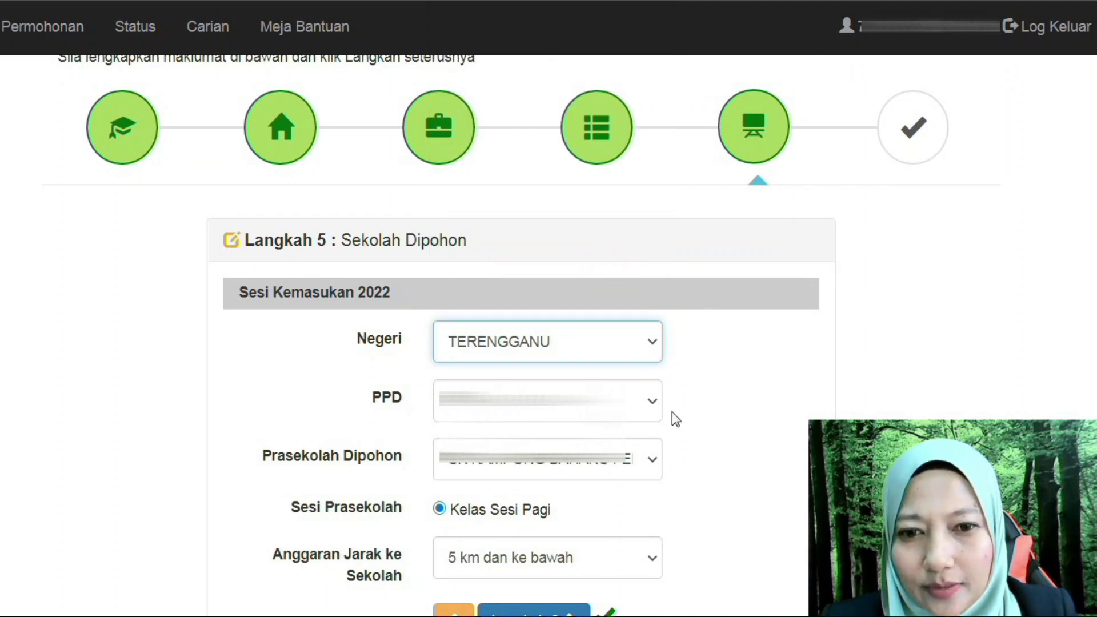
pyautogui.click(657, 402)
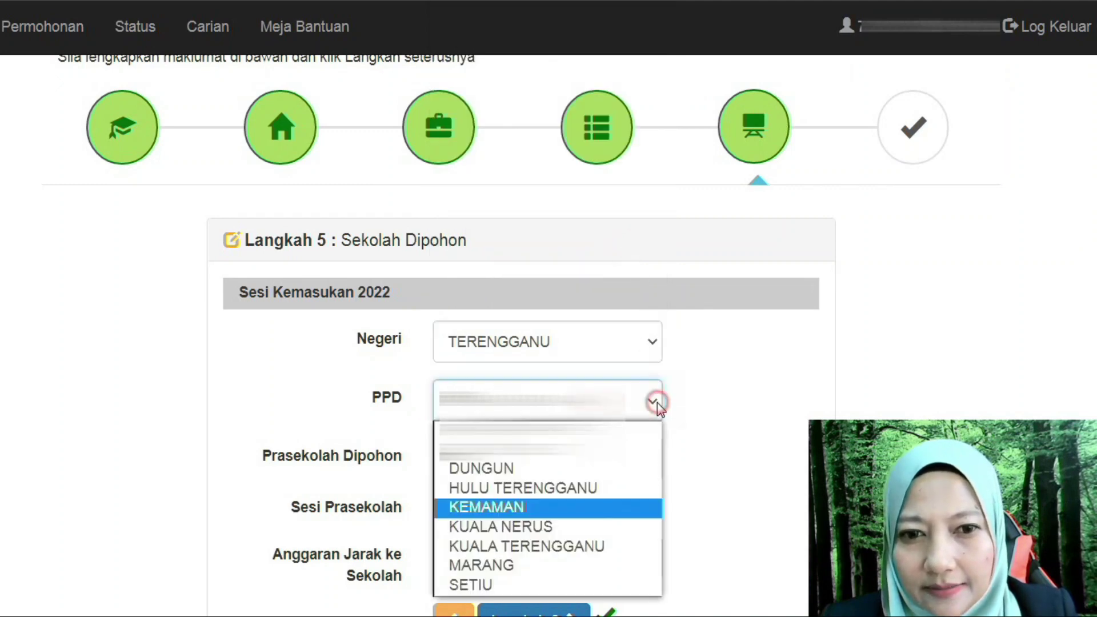
pyautogui.click(526, 487)
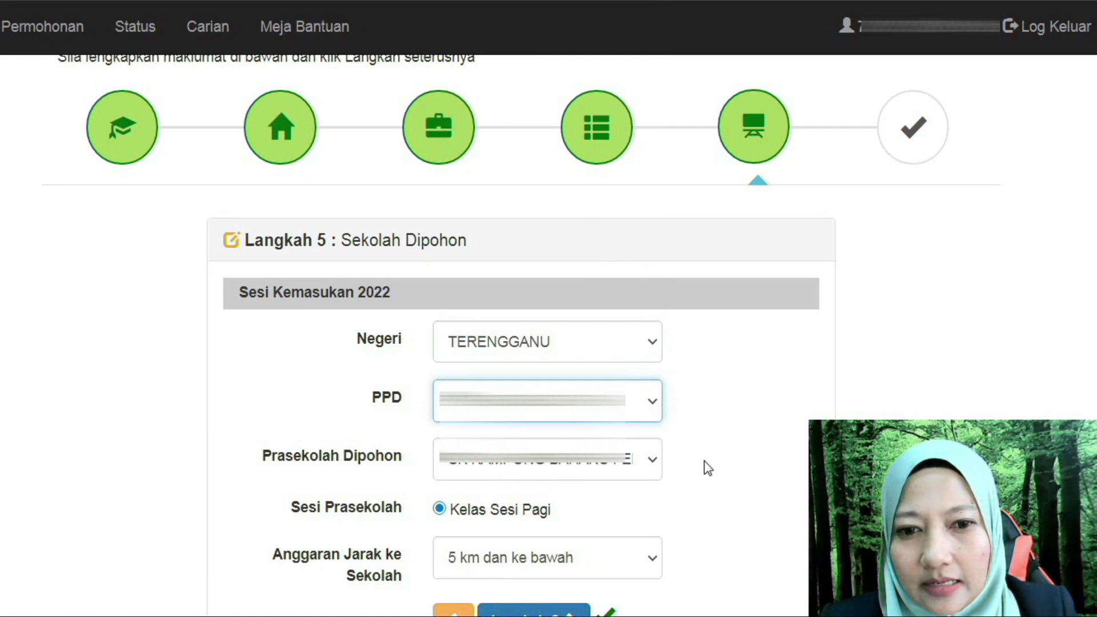
# Step: Choose the school to apply to under Prasekolah Dipohon
pyautogui.click(651, 464)
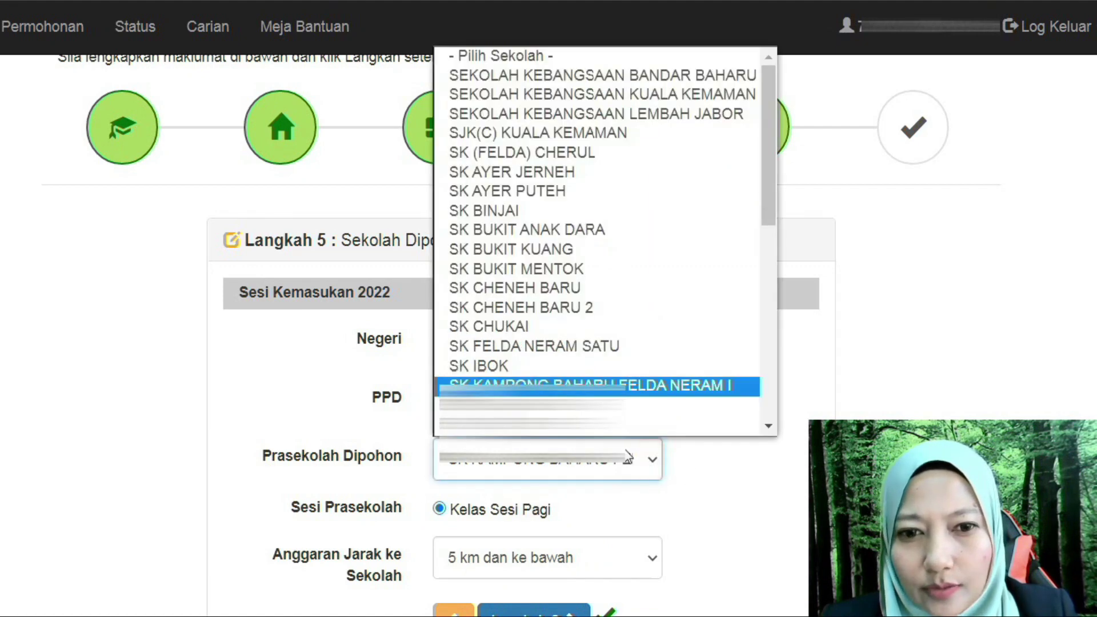
pyautogui.scroll(-1, 589, 384)
pyautogui.click(589, 407)
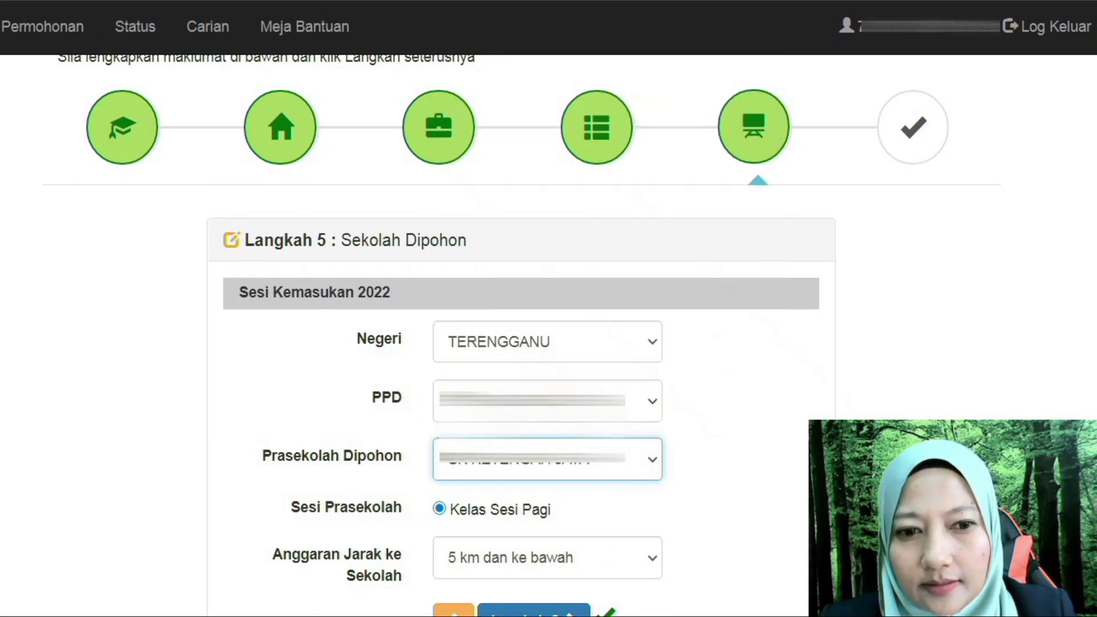
# Step: Set Anggaran Jarak ke Sekolah to 5 km dan ke bawah and continue to Langkah 6
pyautogui.click(653, 563)
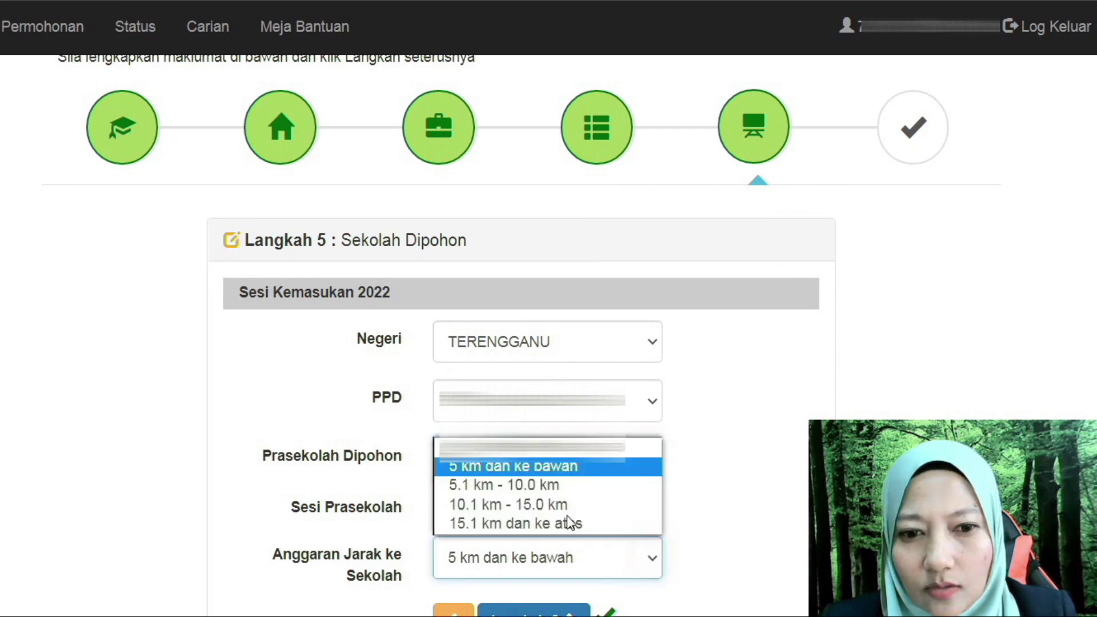
pyautogui.click(519, 467)
pyautogui.scroll(-2, 617, 532)
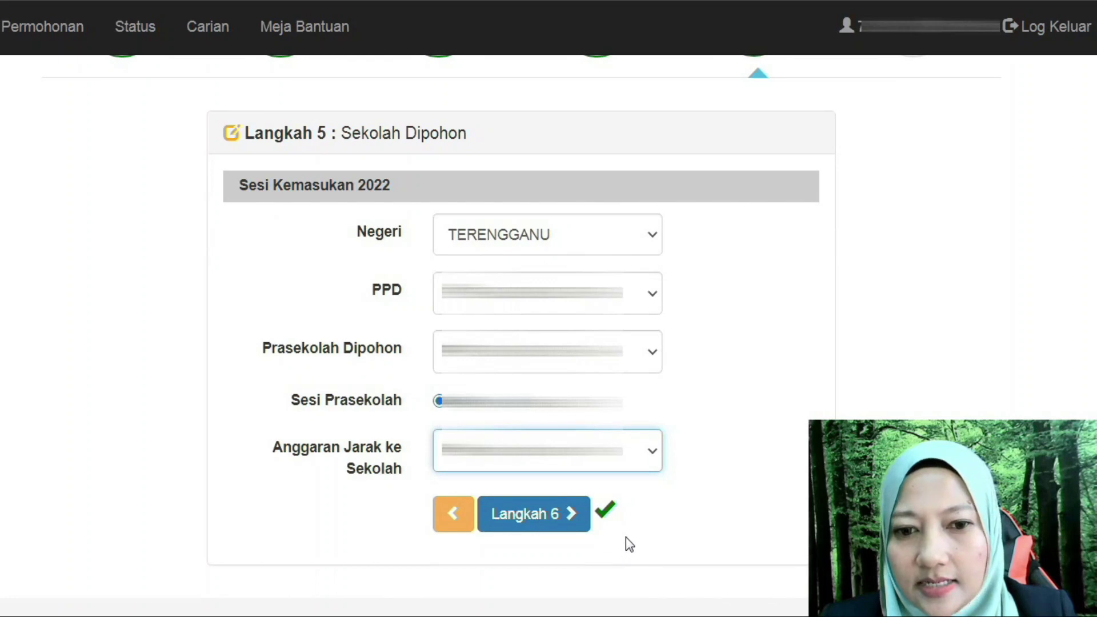
pyautogui.click(540, 517)
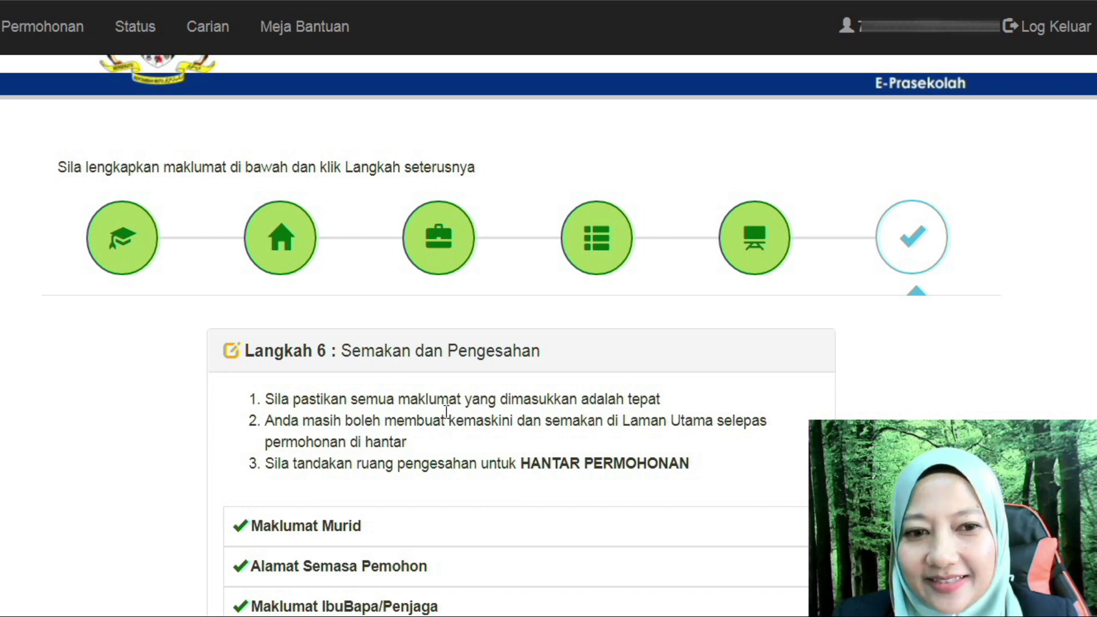
# Step: Accept the PENGESAHAN declaration that all information is true and submit the application
pyautogui.scroll(-2, 444, 442)
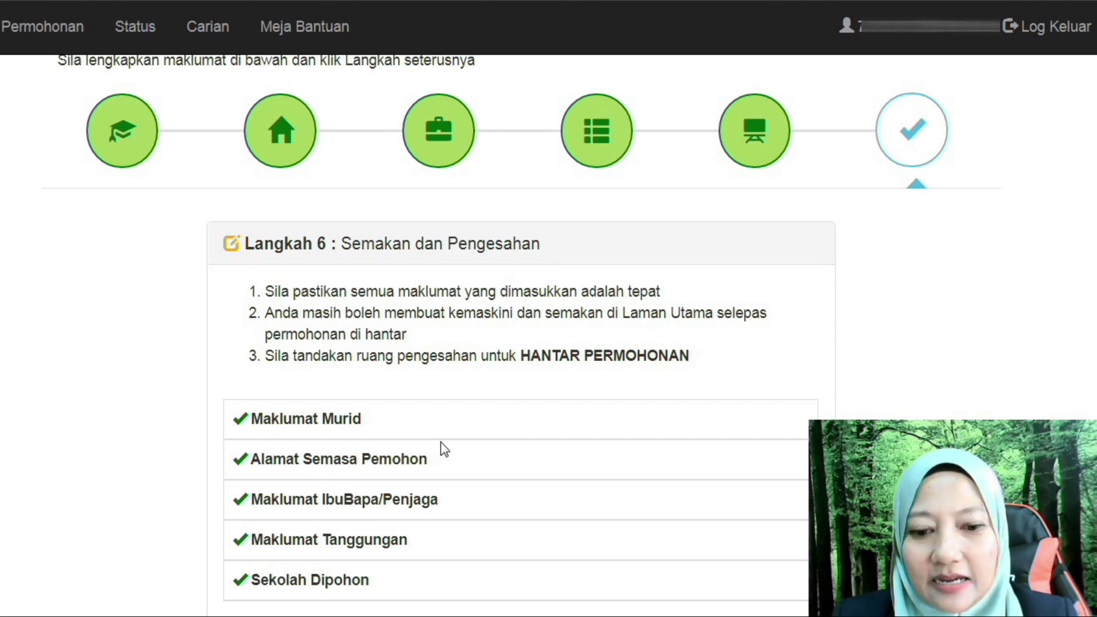
pyautogui.scroll(-4, 440, 443)
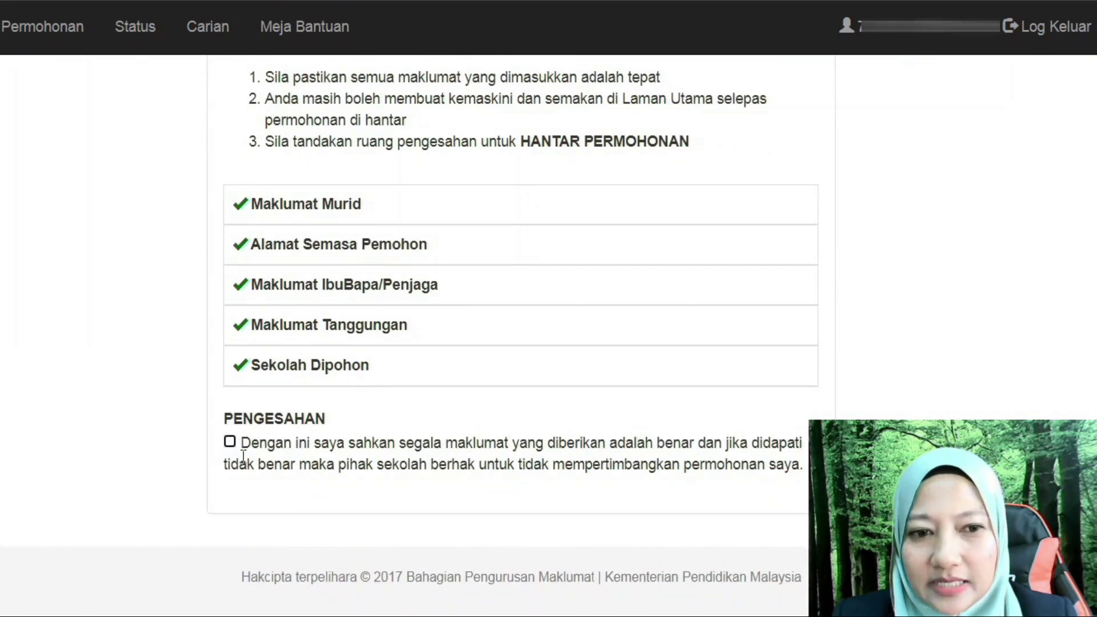
pyautogui.click(229, 442)
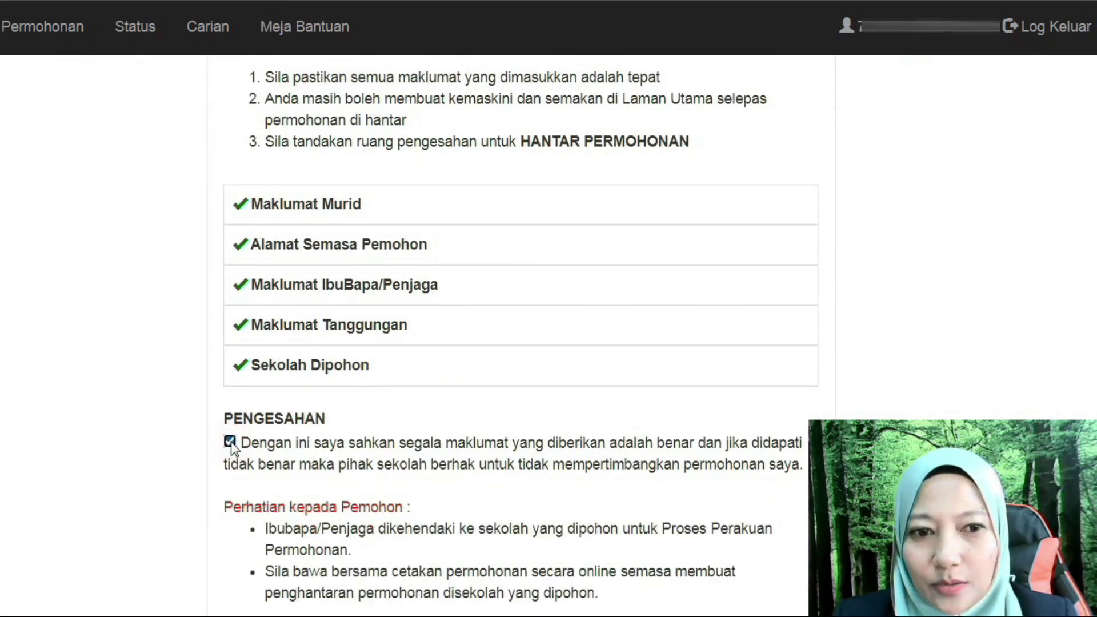
pyautogui.scroll(-3, 420, 423)
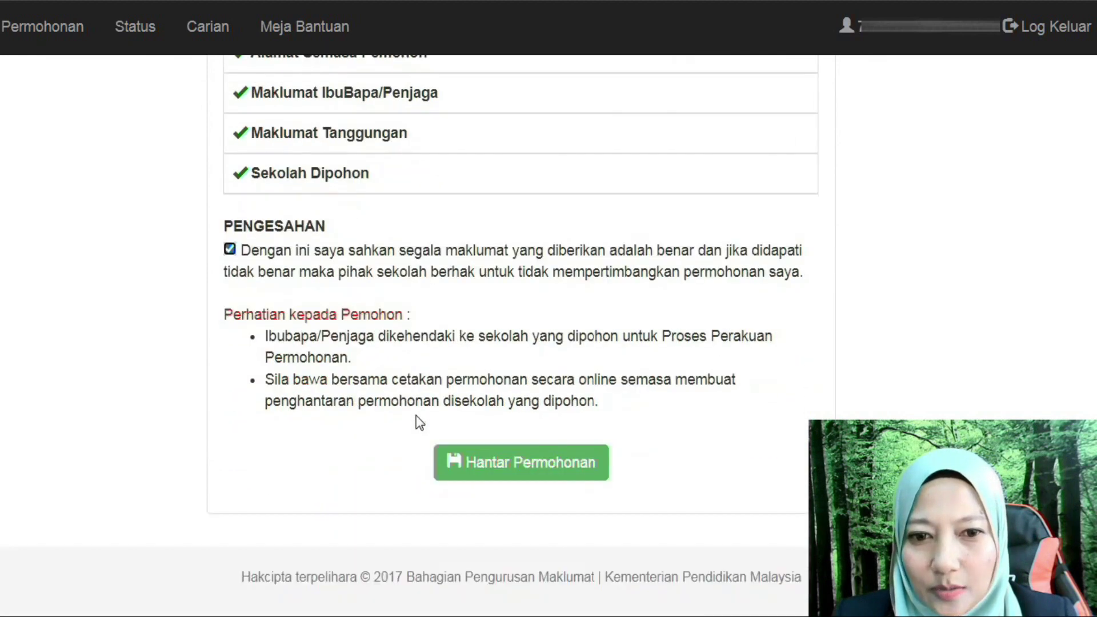
pyautogui.click(528, 468)
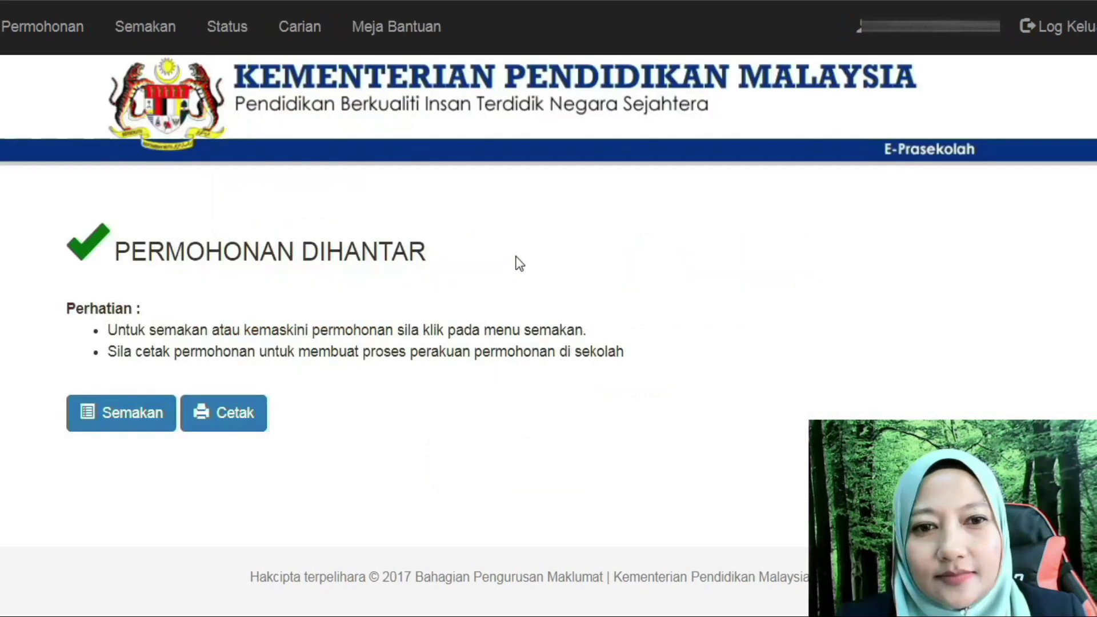